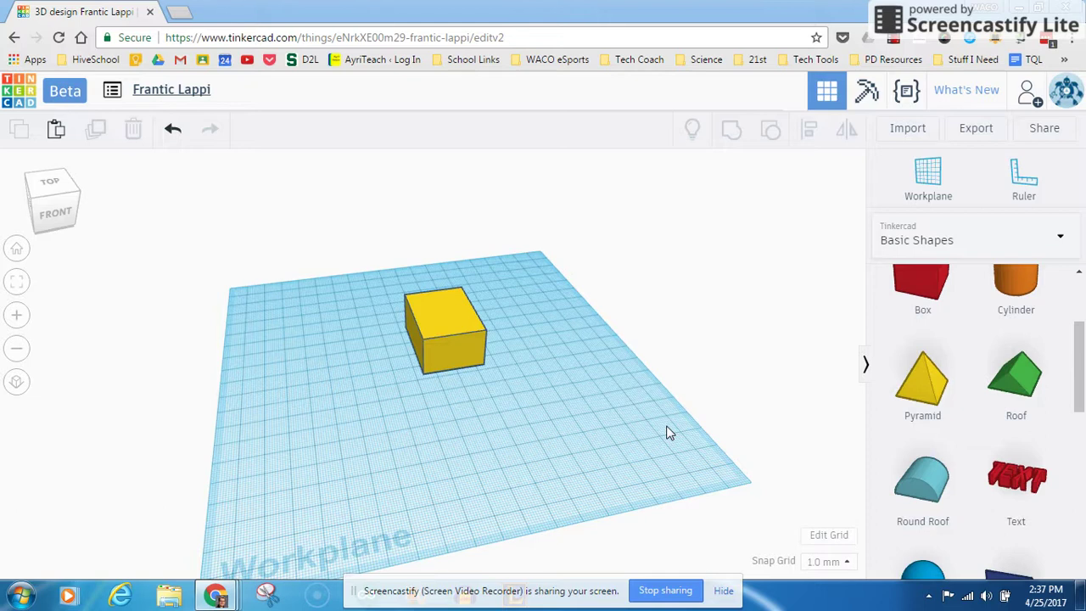
Step: Move the yellow 20 mm box toward the front-left of the workplane
right_click_drag(631, 294, 546, 281)
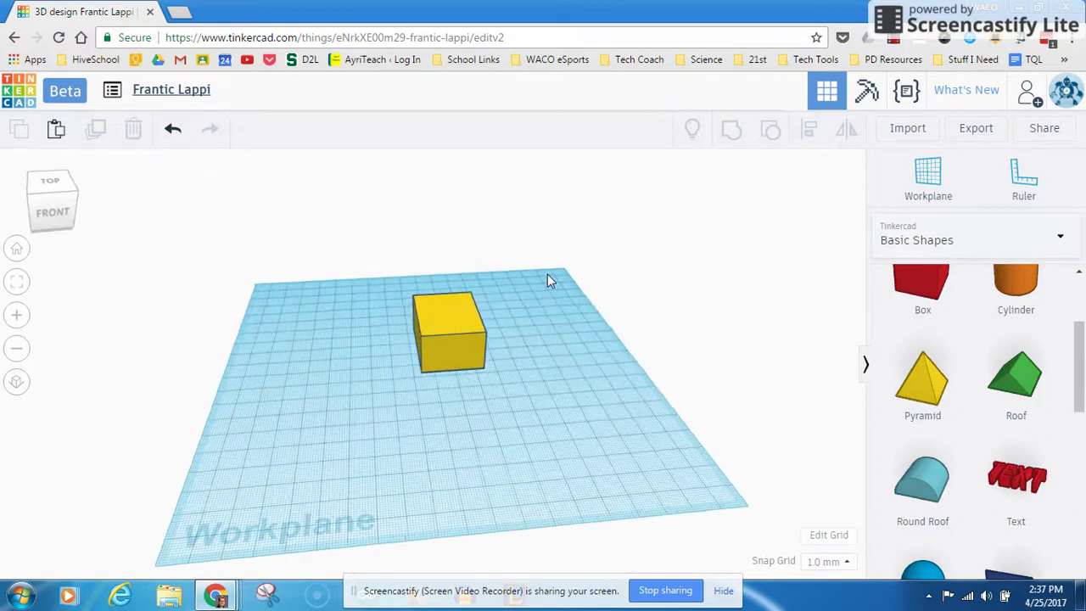
left_click(459, 312)
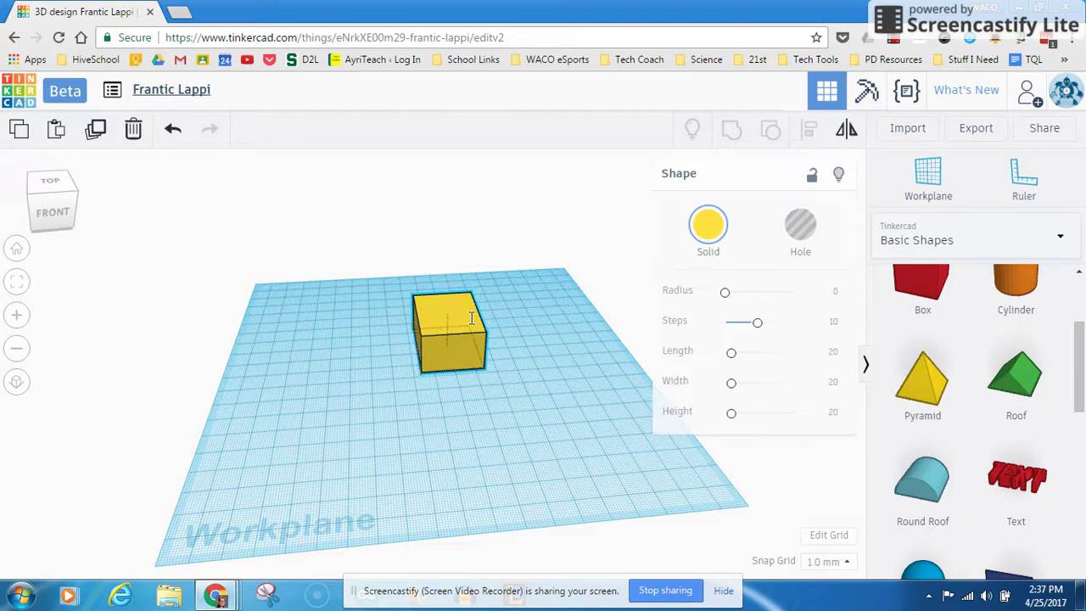
left_click_drag(452, 316, 406, 352)
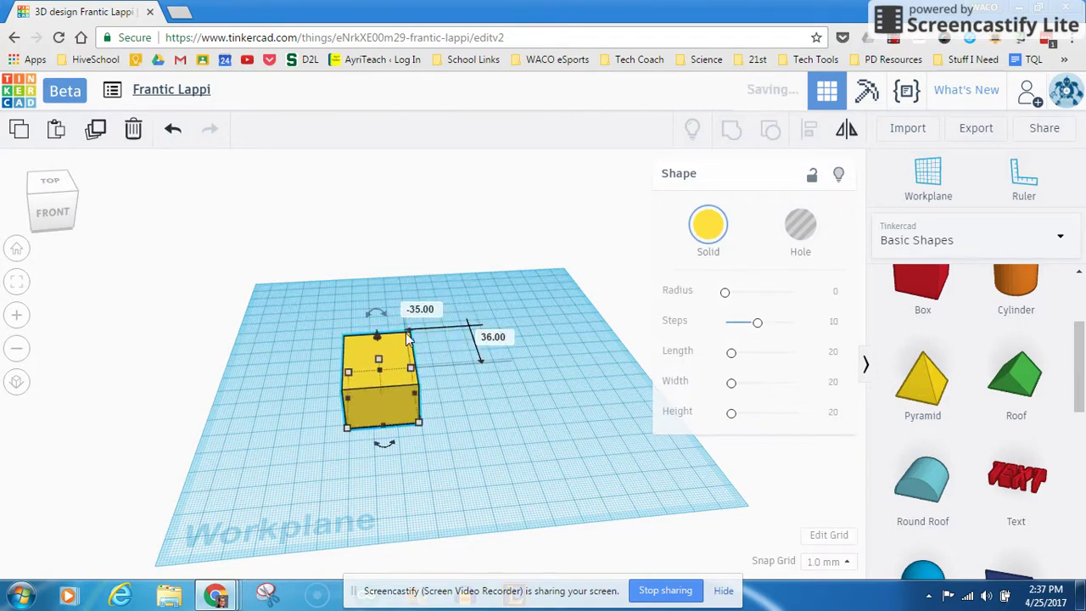
left_click(500, 321)
left_click(369, 367)
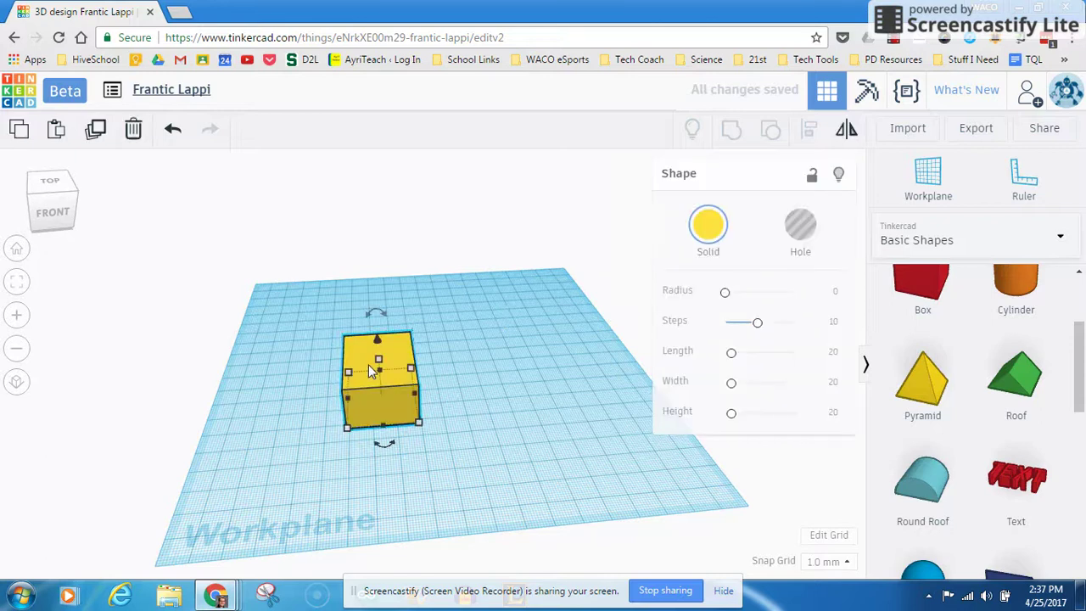
left_click(428, 295)
left_click_drag(382, 355, 364, 343)
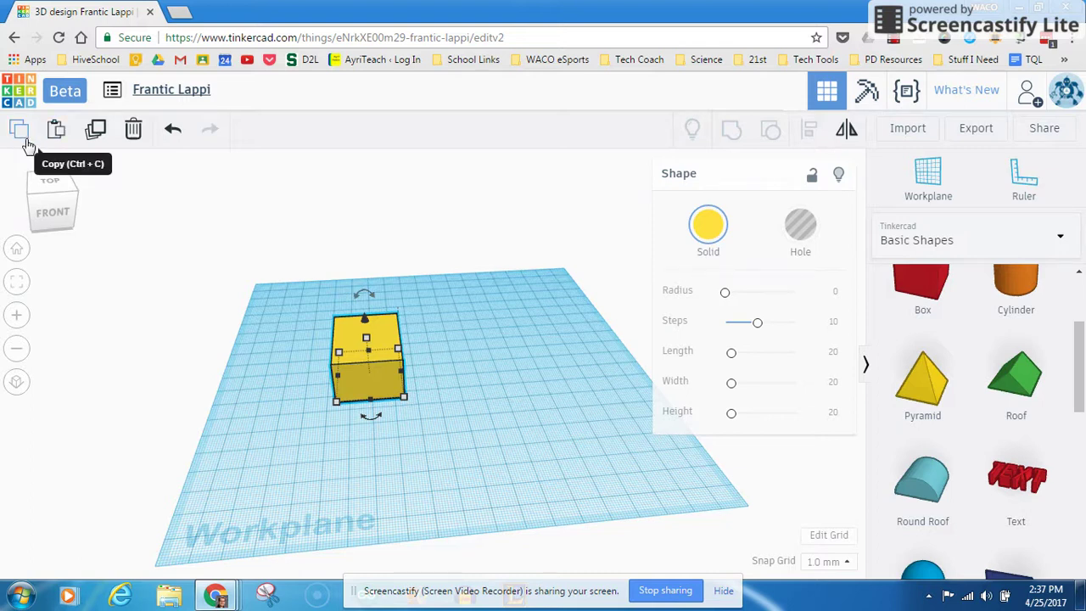
Step: Paste a copy of the box and line it up to the right of the original
left_click(55, 130)
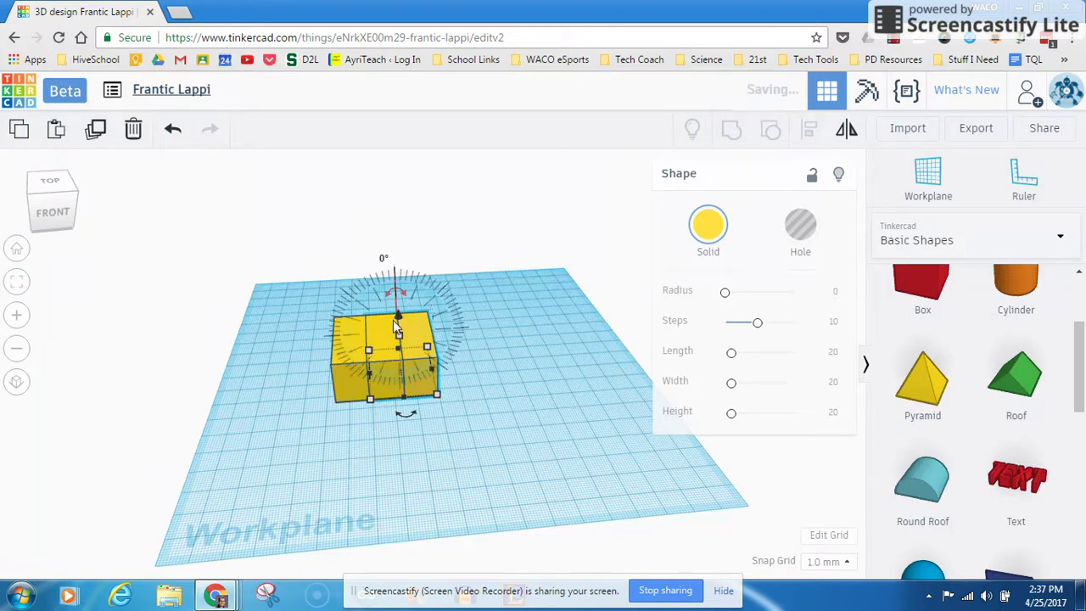
left_click_drag(429, 334, 524, 307)
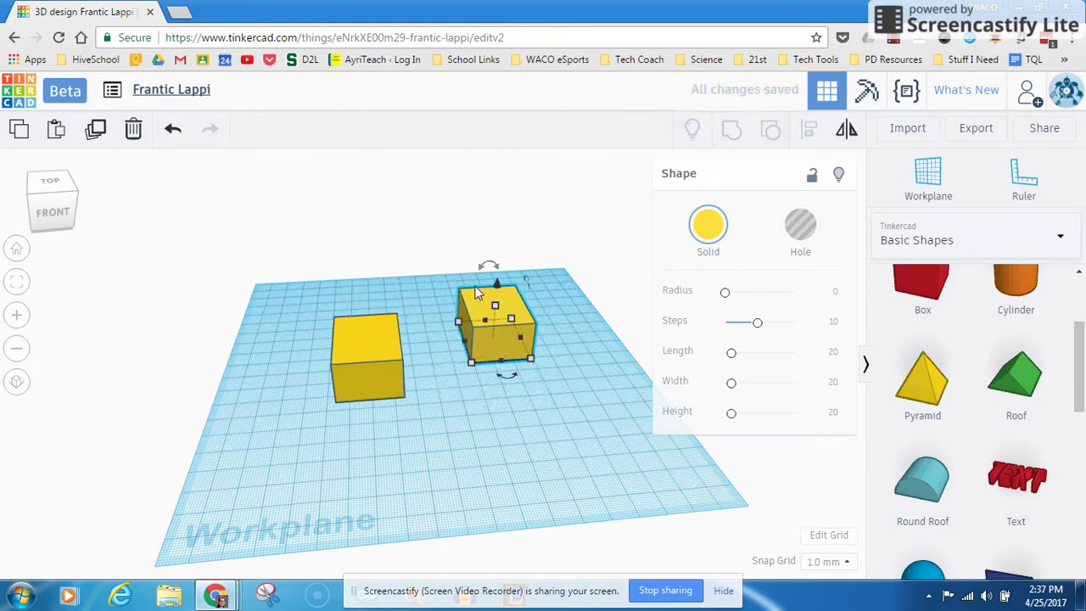
mouse_move(478, 305)
left_mouse_down()
mouse_move(476, 339)
mouse_move(475, 321)
left_mouse_up()
Step: Select both boxes, lift them, and drop them back onto the workplane with D
left_click_drag(556, 431, 557, 431)
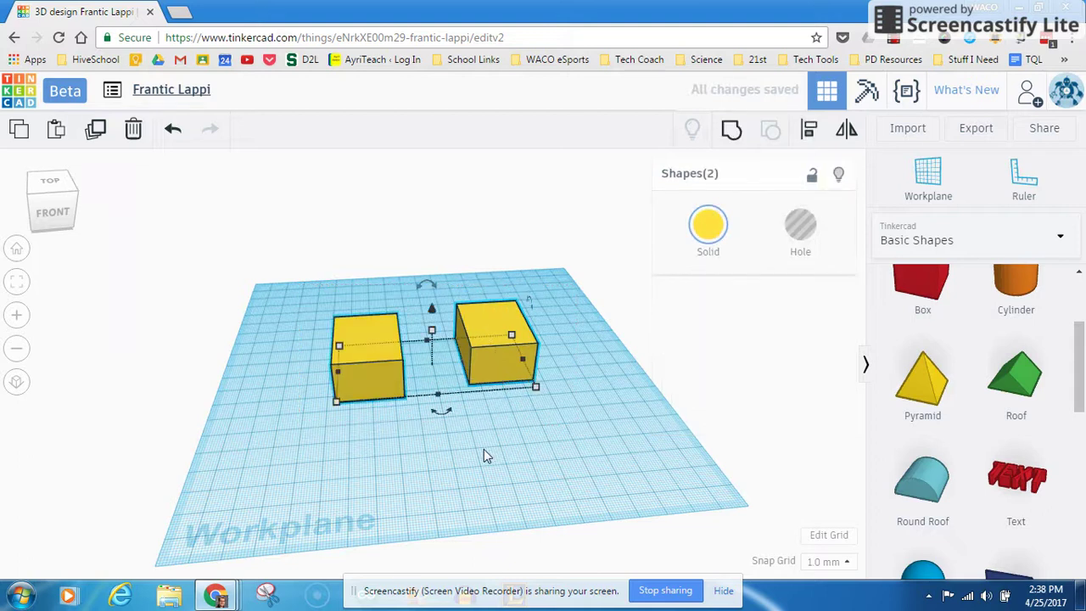
left_click(296, 292)
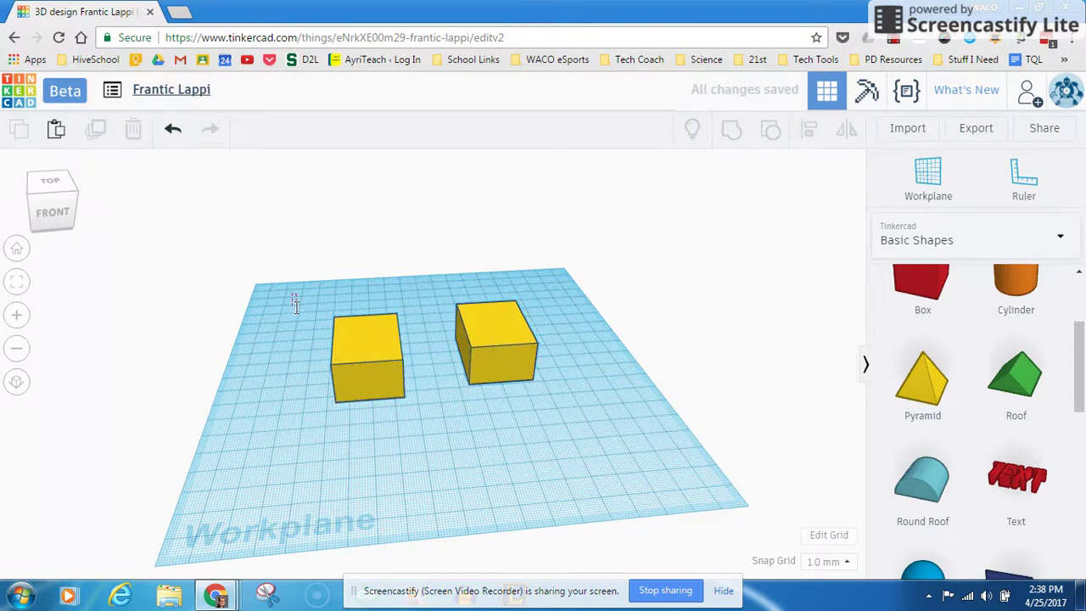
left_click_drag(293, 295, 580, 416)
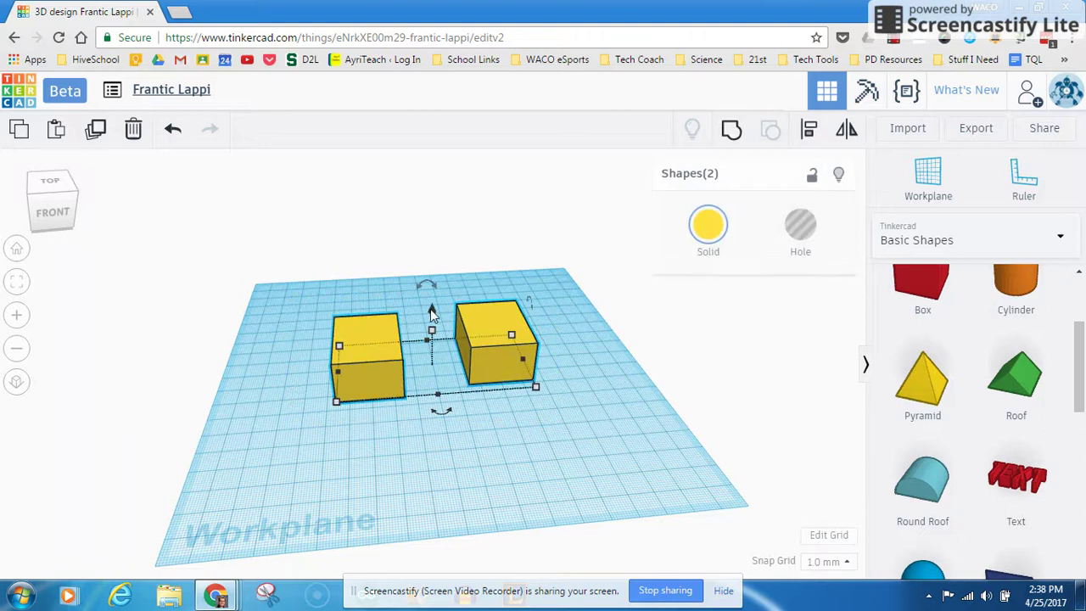
mouse_move(432, 310)
left_mouse_down()
mouse_move(436, 276)
mouse_move(435, 300)
left_mouse_up()
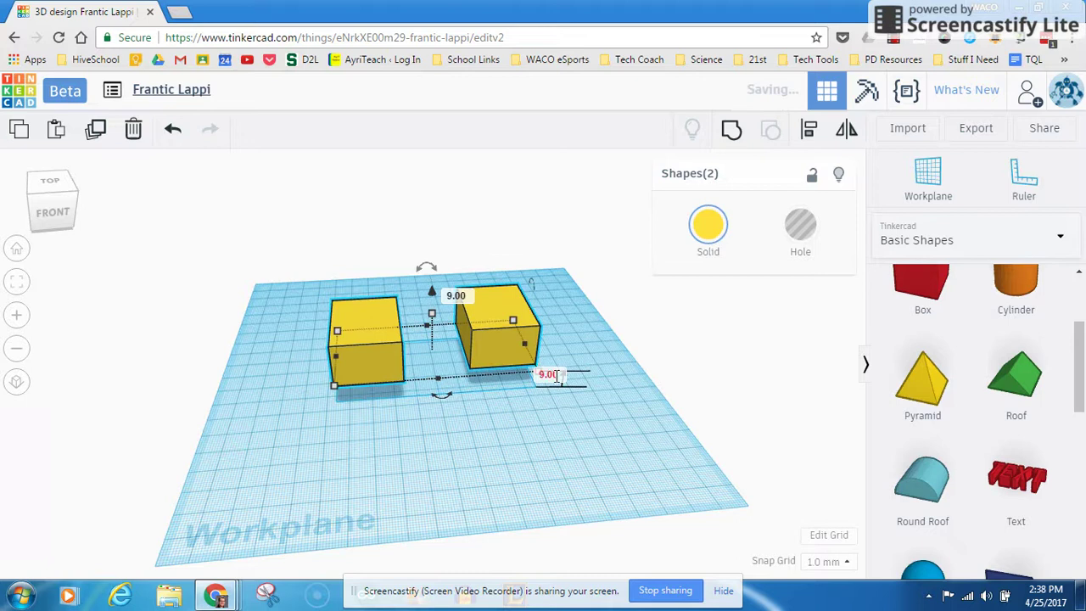
key("d")
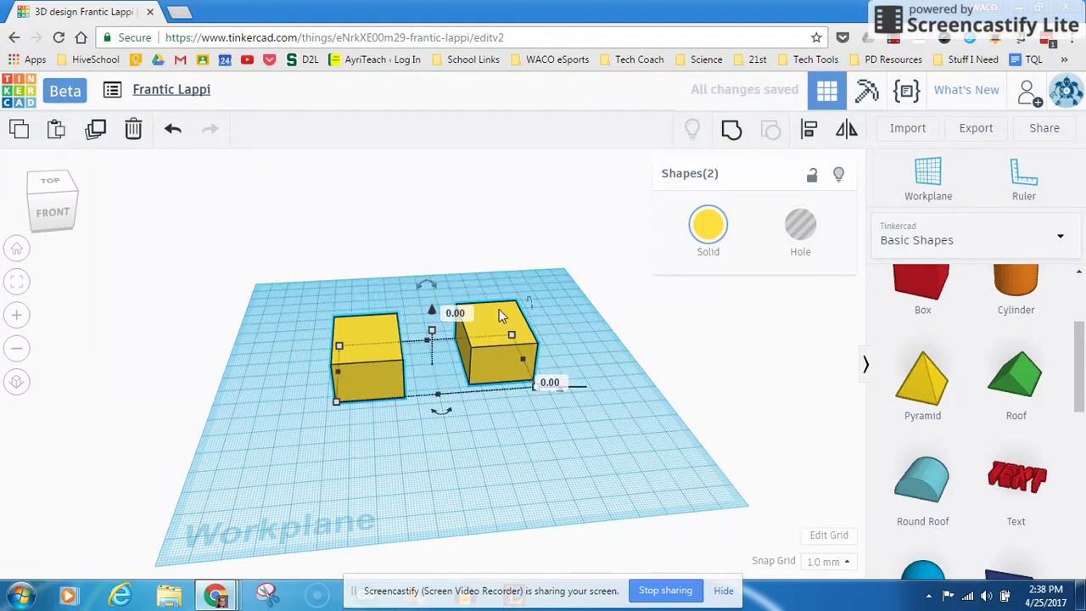
Step: Duplicate the pair of boxes, move the copies forward, then delete them
left_click_drag(284, 299, 540, 411)
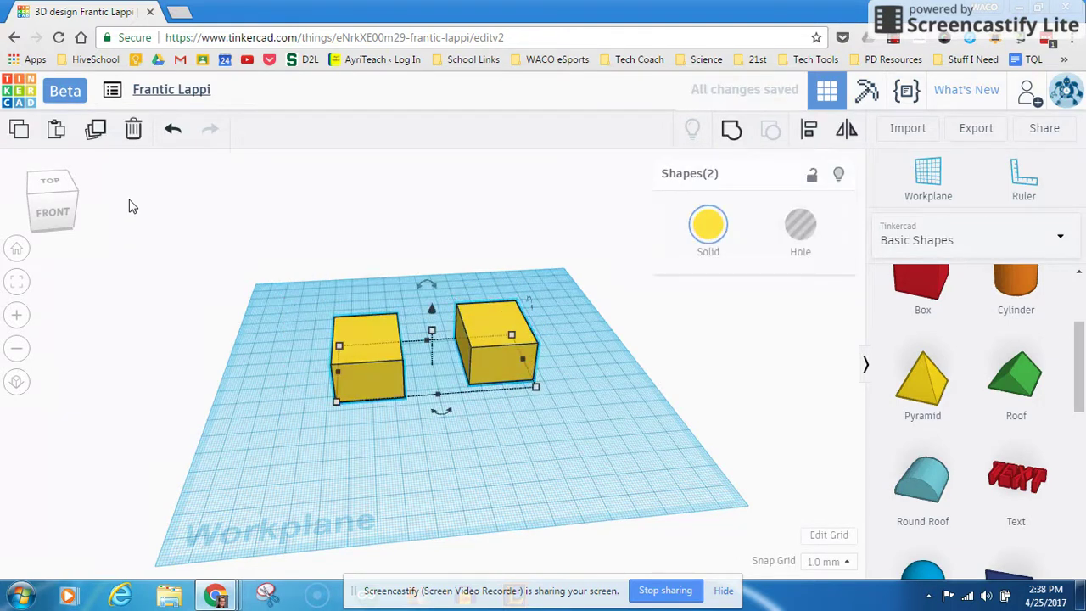
left_click(94, 129)
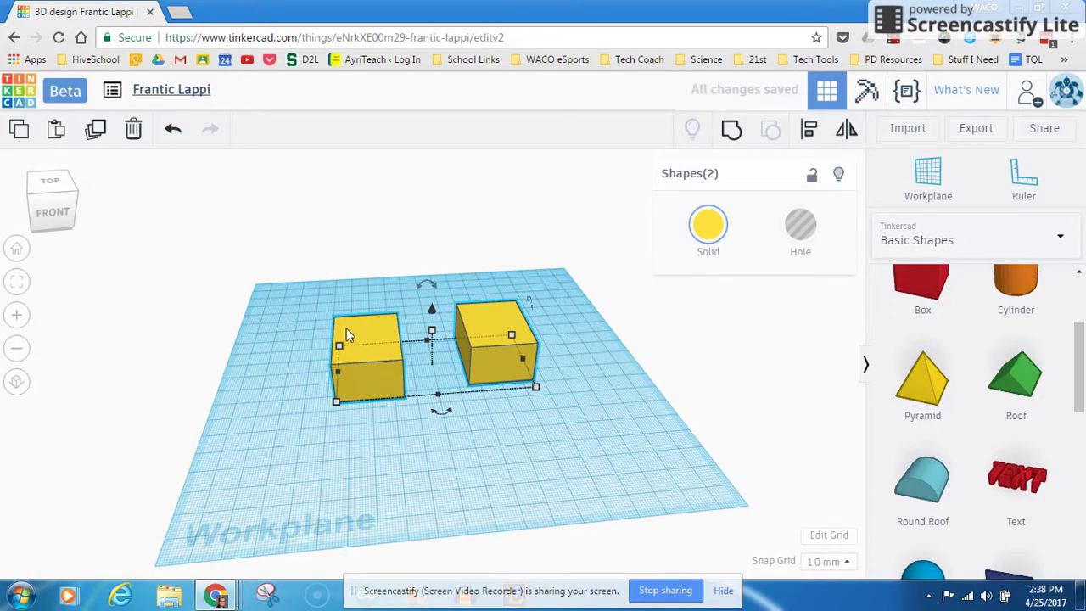
left_click_drag(346, 329, 348, 421)
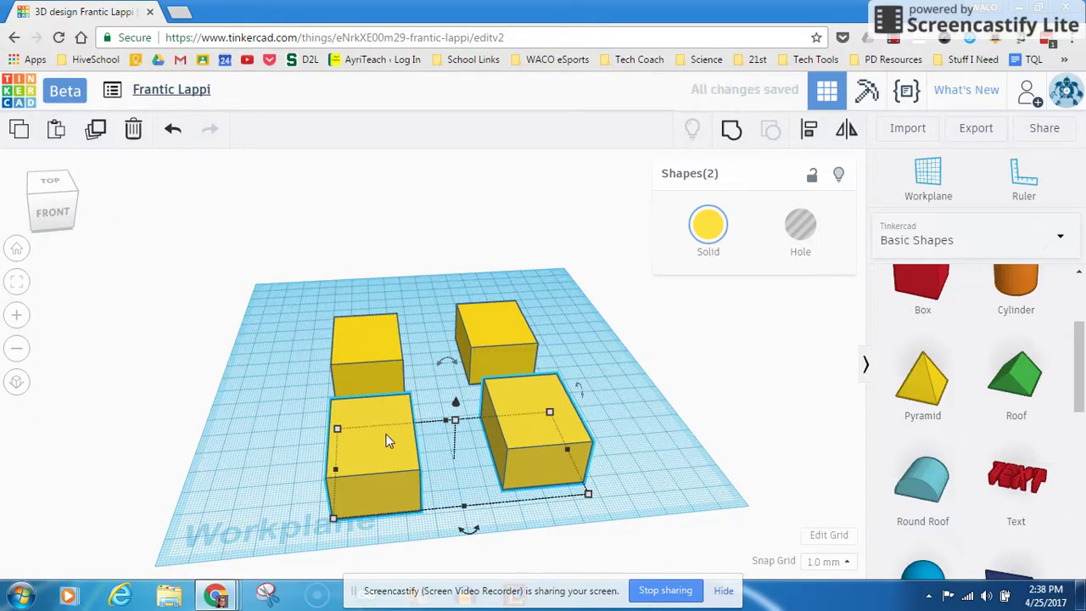
key("Delete")
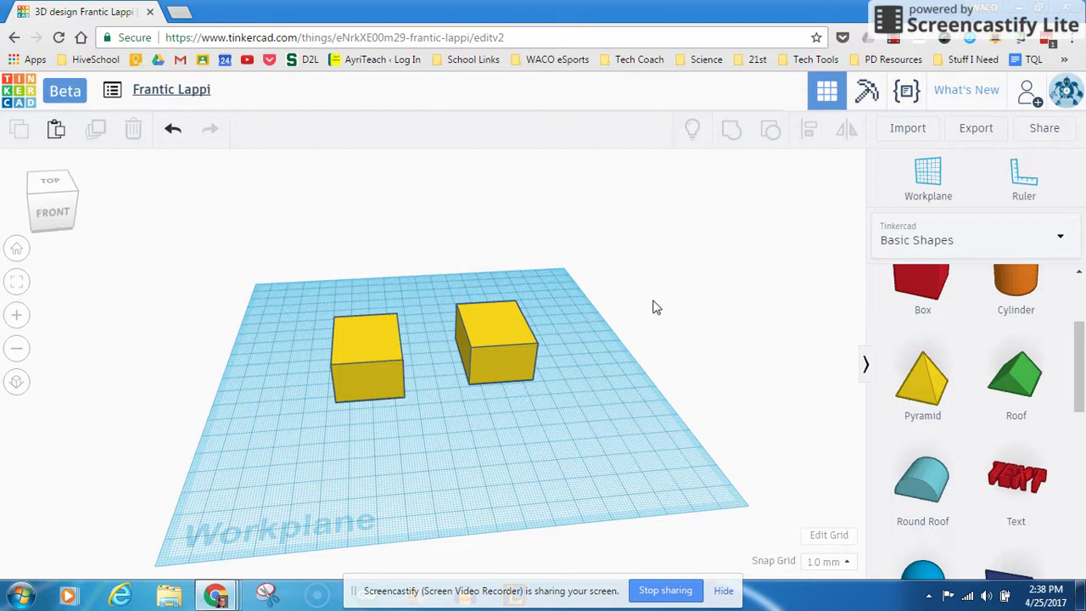
Step: Raise the right box's height so it stands taller than the other
left_click(509, 327)
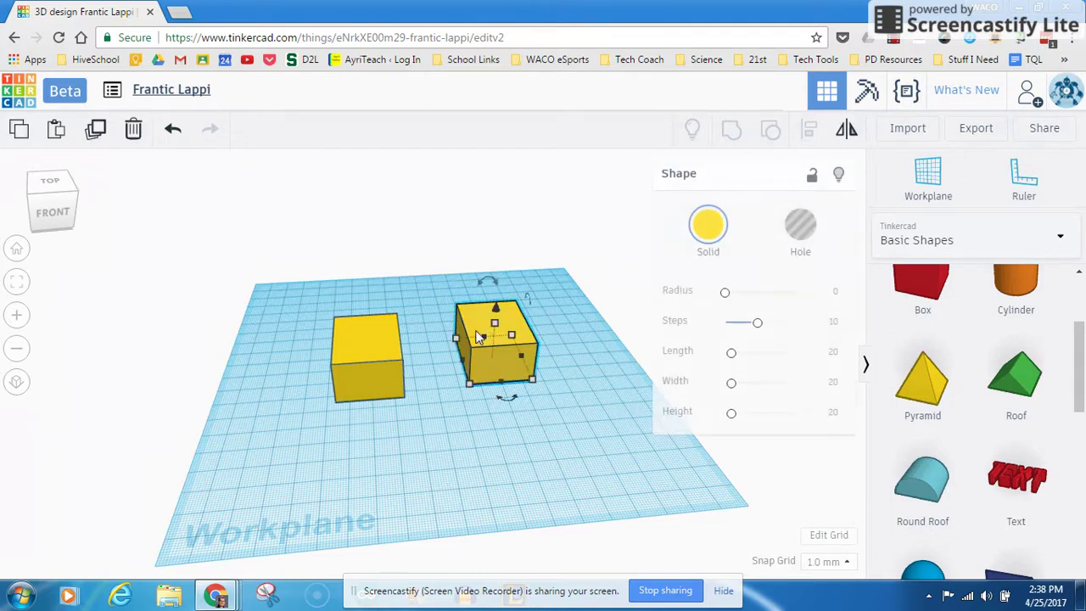
left_click_drag(495, 322, 403, 310)
left_click(515, 316)
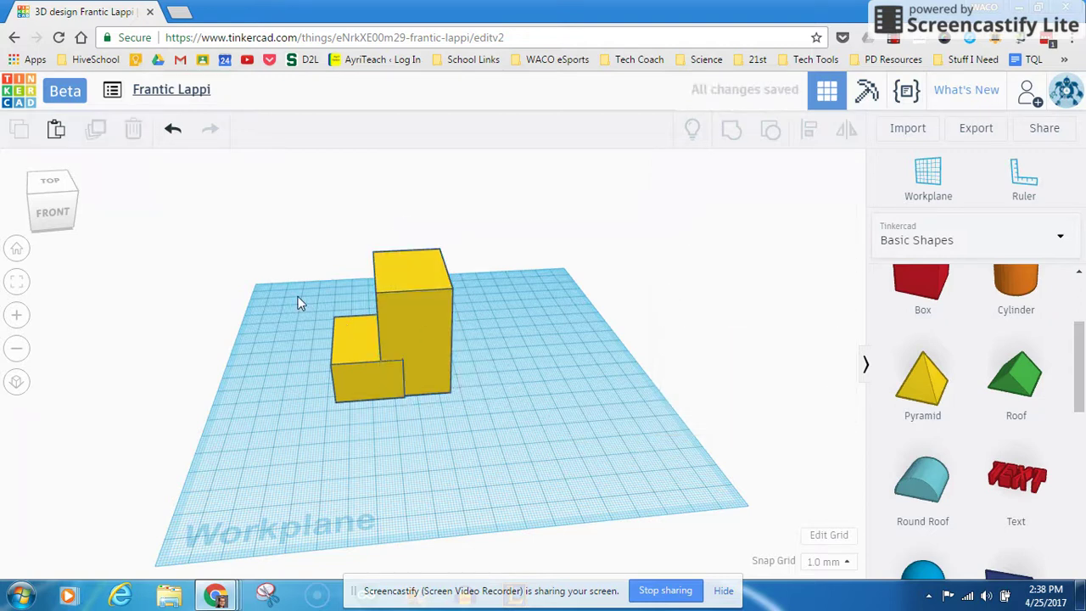
Step: Push the tall box against the short box, fine-tuning it with arrow-key nudges
right_click_drag(294, 294, 356, 301)
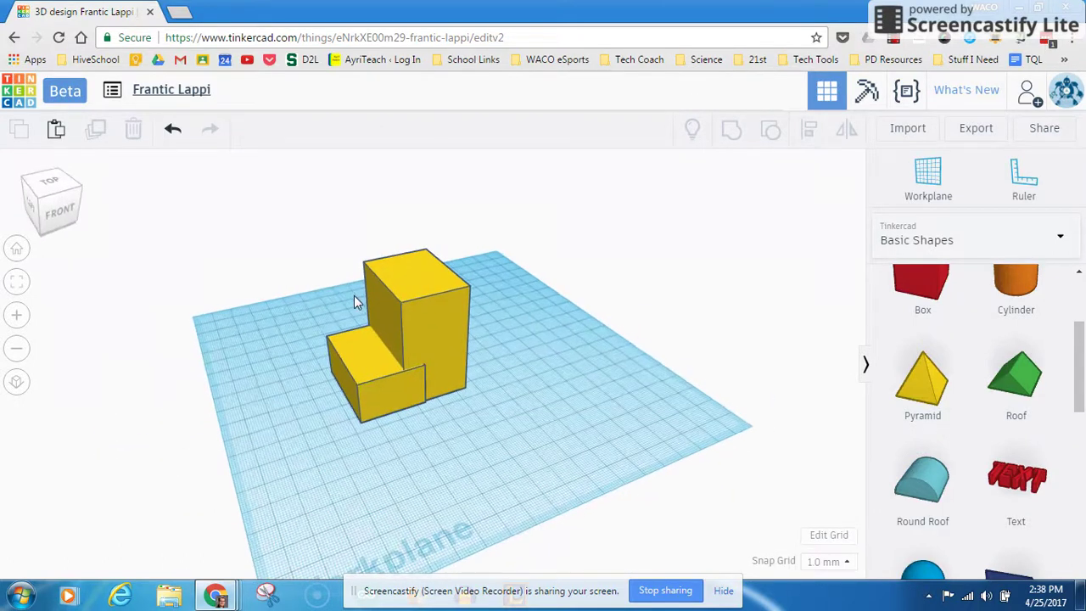
left_click(427, 321)
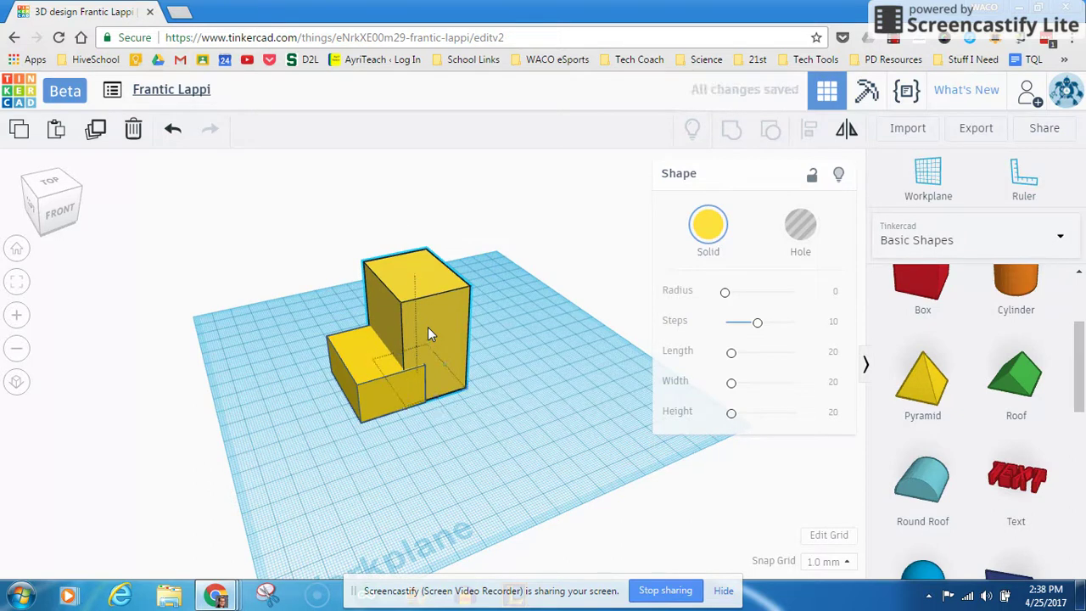
mouse_move(428, 327)
left_mouse_down()
mouse_move(411, 311)
mouse_move(428, 326)
left_mouse_up()
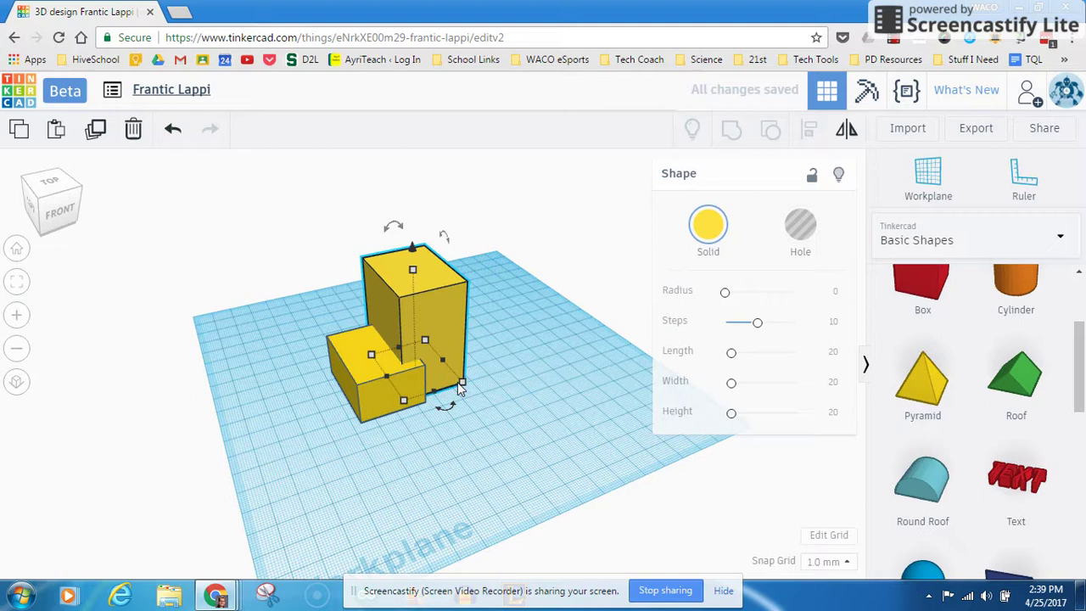
key("Right")
key("Right")
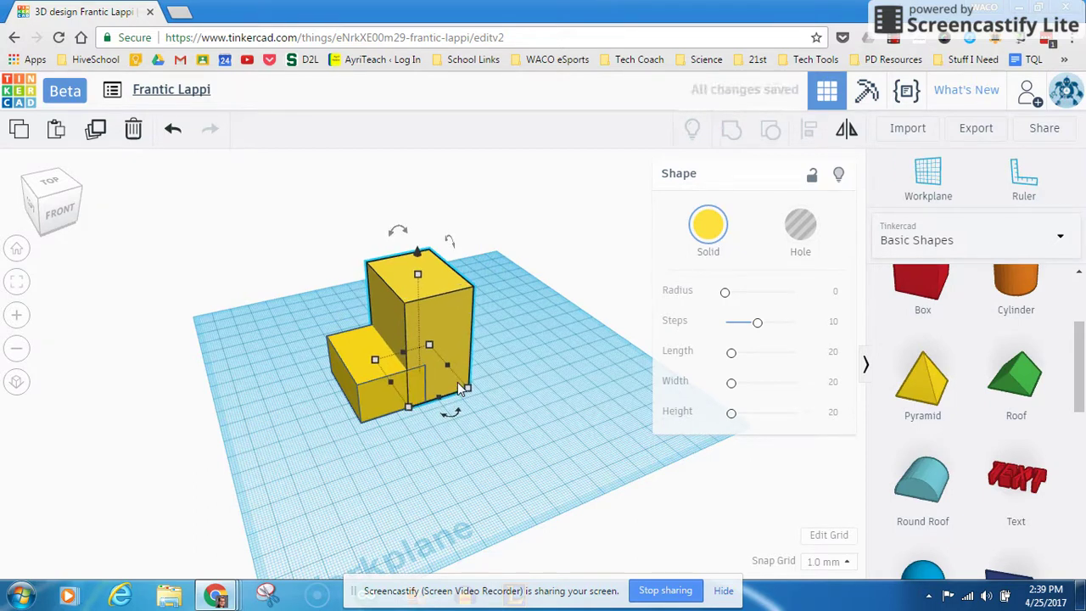
key("Down")
key("Down")
key("Down")
key("Down")
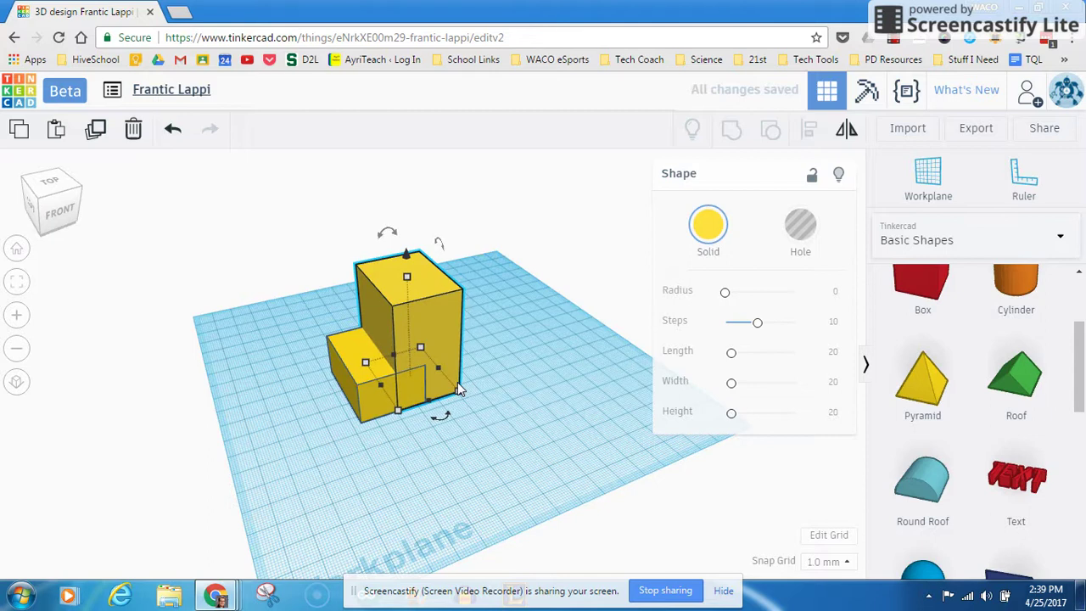
key("Up")
key("Up")
key("Up")
key("Up")
key("Up")
key("Up")
key("Up")
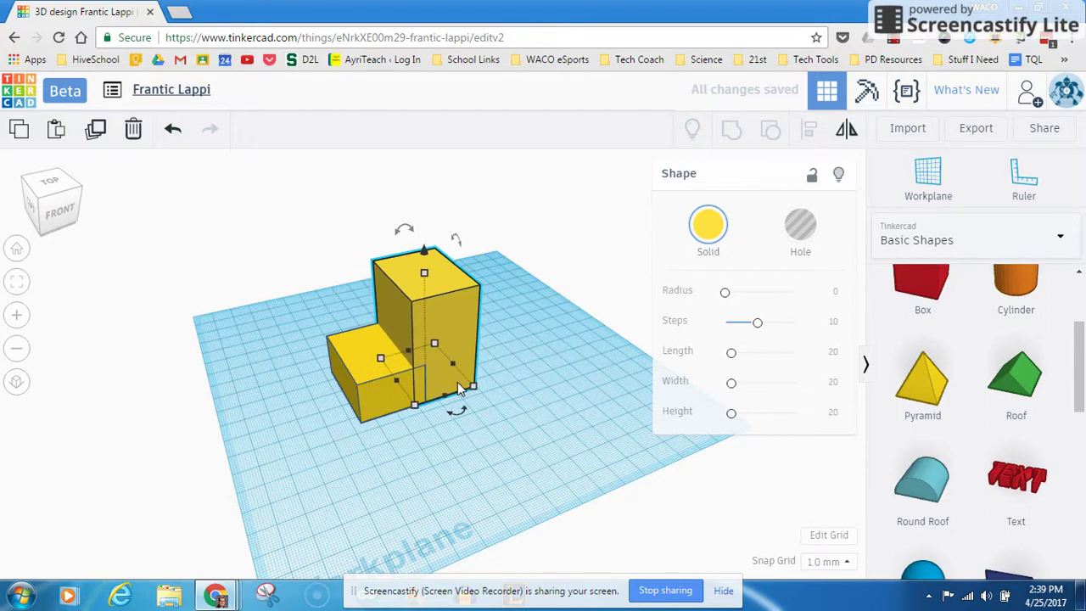
Step: Colour both boxes orange
left_click(540, 372)
left_click_drag(270, 238, 535, 524)
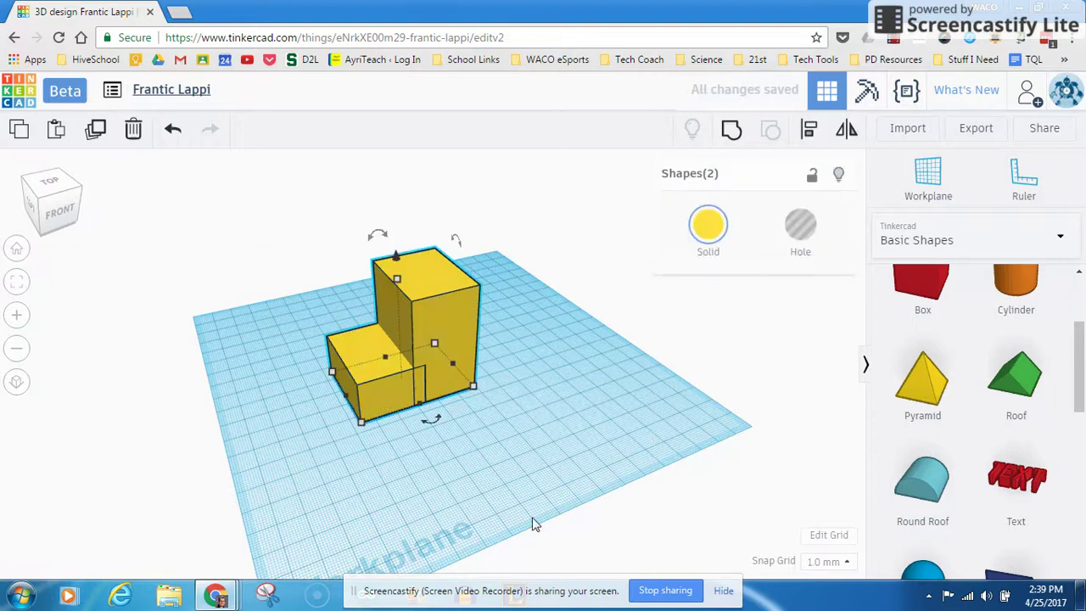
left_click(708, 224)
left_click(653, 348)
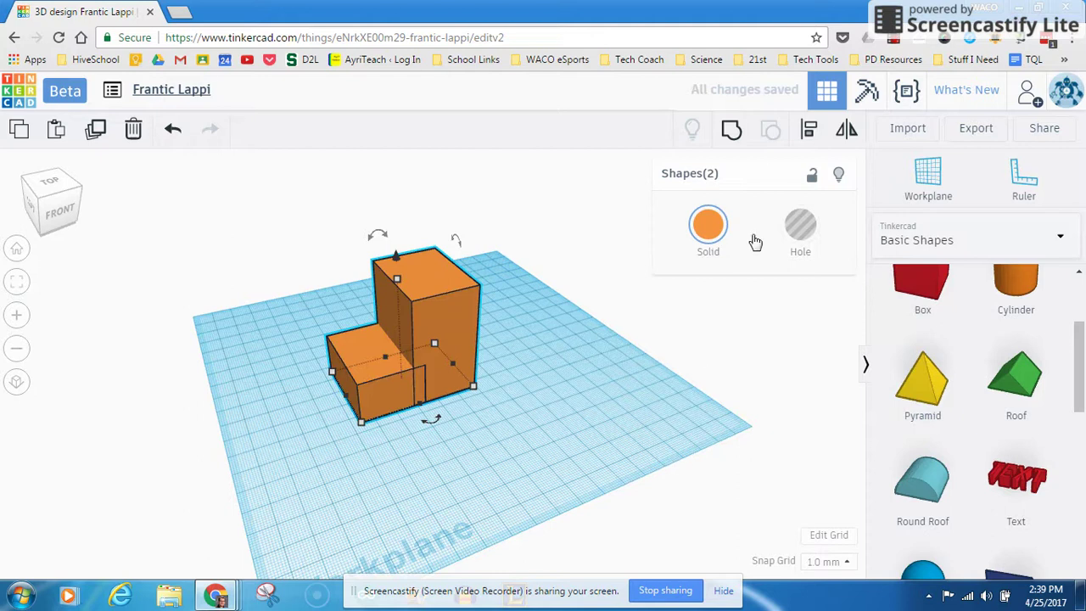
Step: Group the boxes into one stepped solid and lower its height to 33 mm
left_click(734, 134)
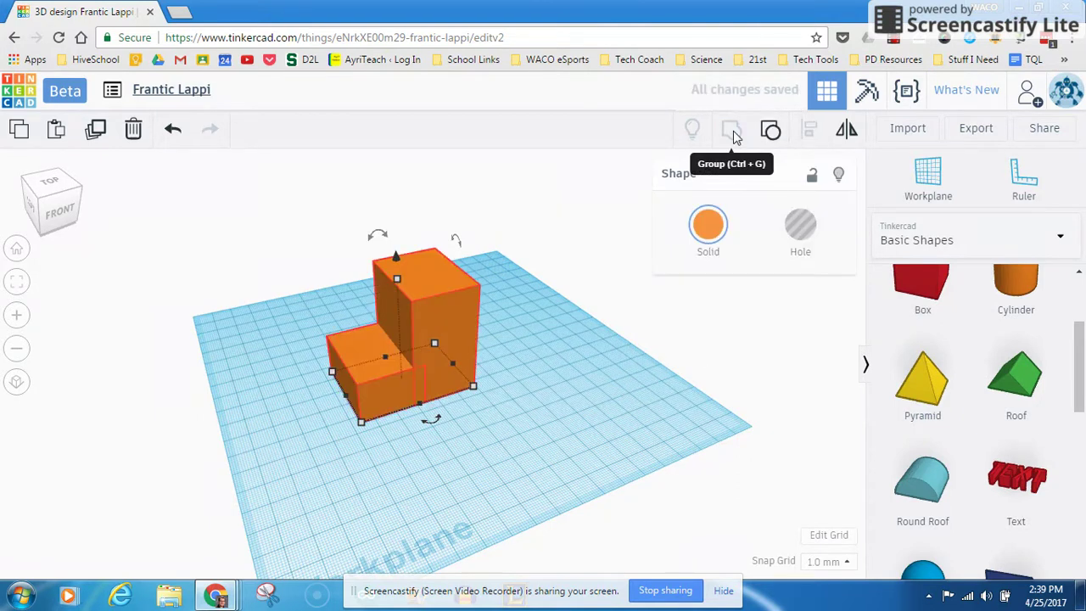
left_click(663, 385)
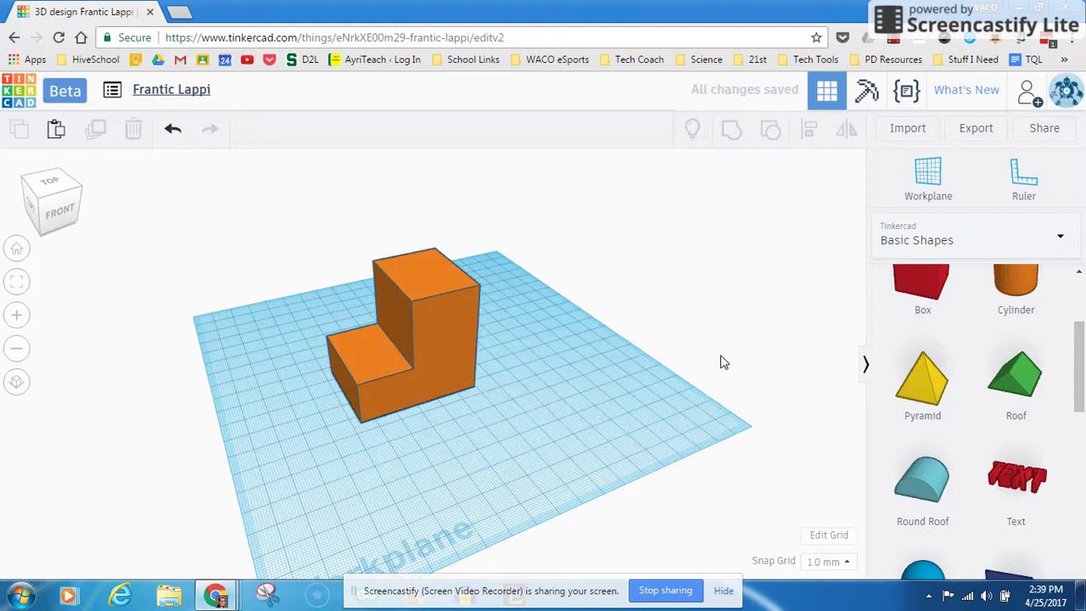
left_click_drag(459, 337, 492, 363)
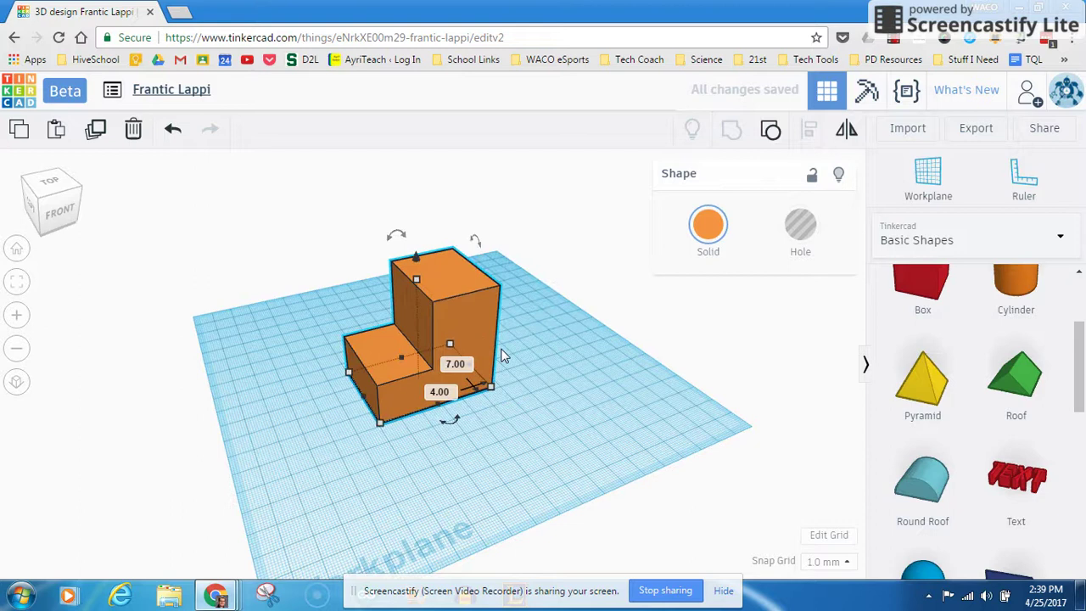
left_click_drag(416, 278, 432, 324)
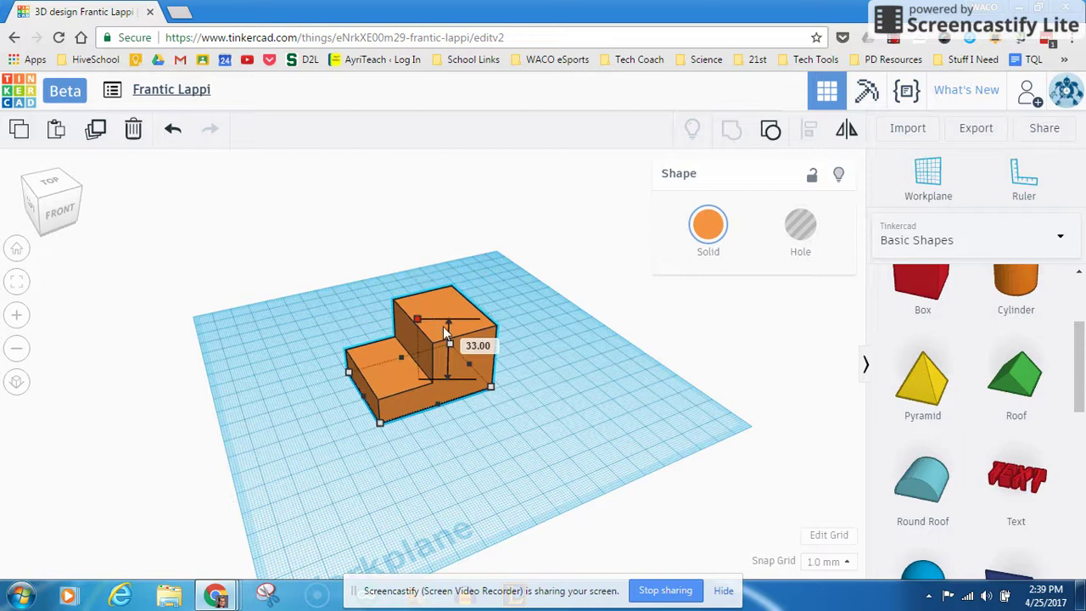
left_click(542, 404)
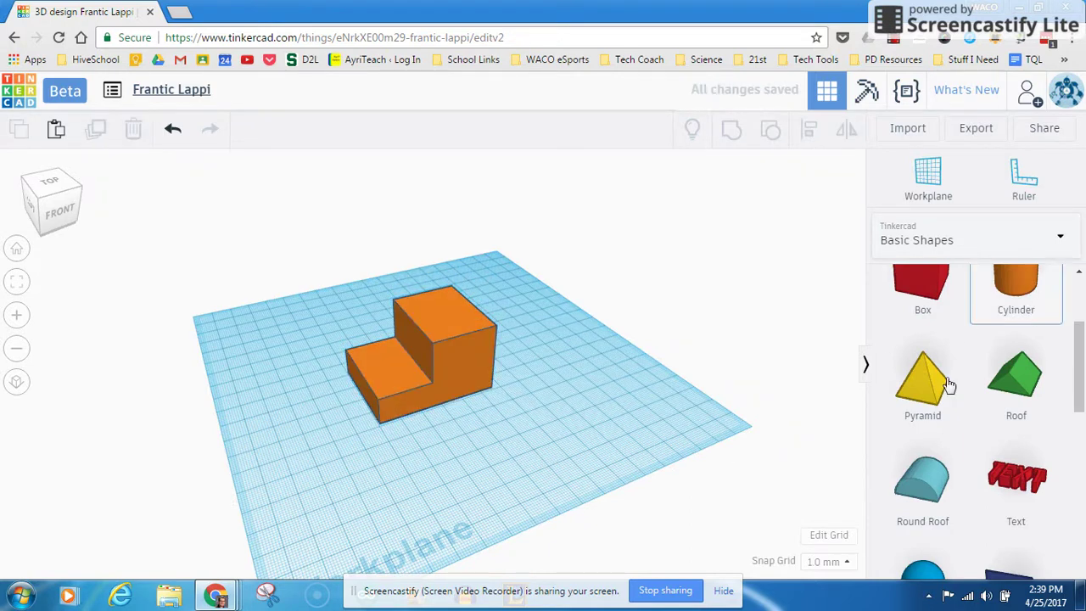
Step: Add a magenta cylinder on the block's lower step and make it a hole
left_click(527, 444)
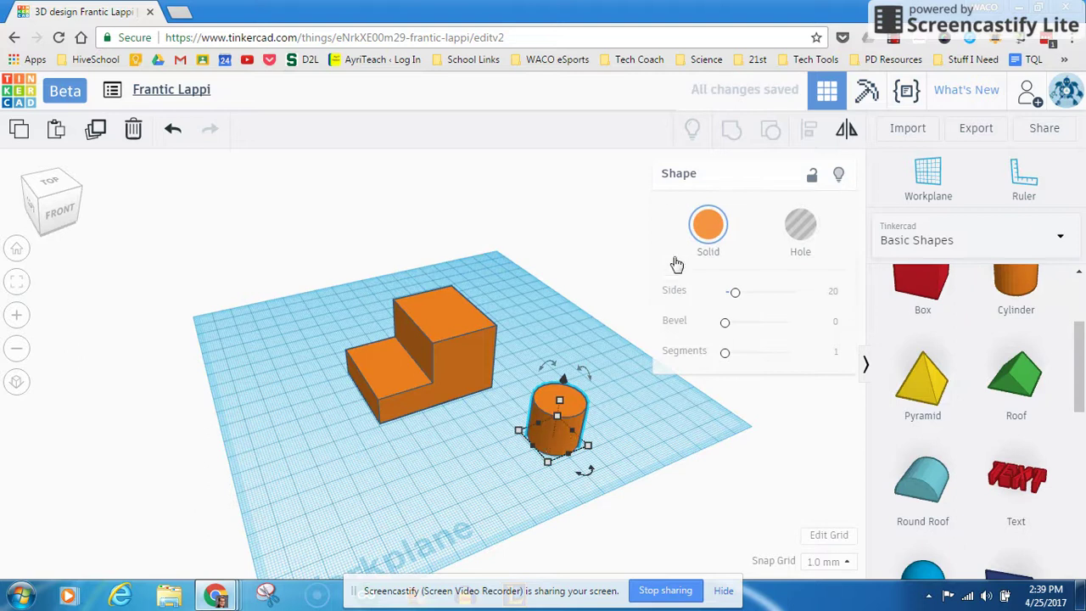
left_click(706, 224)
left_click(835, 344)
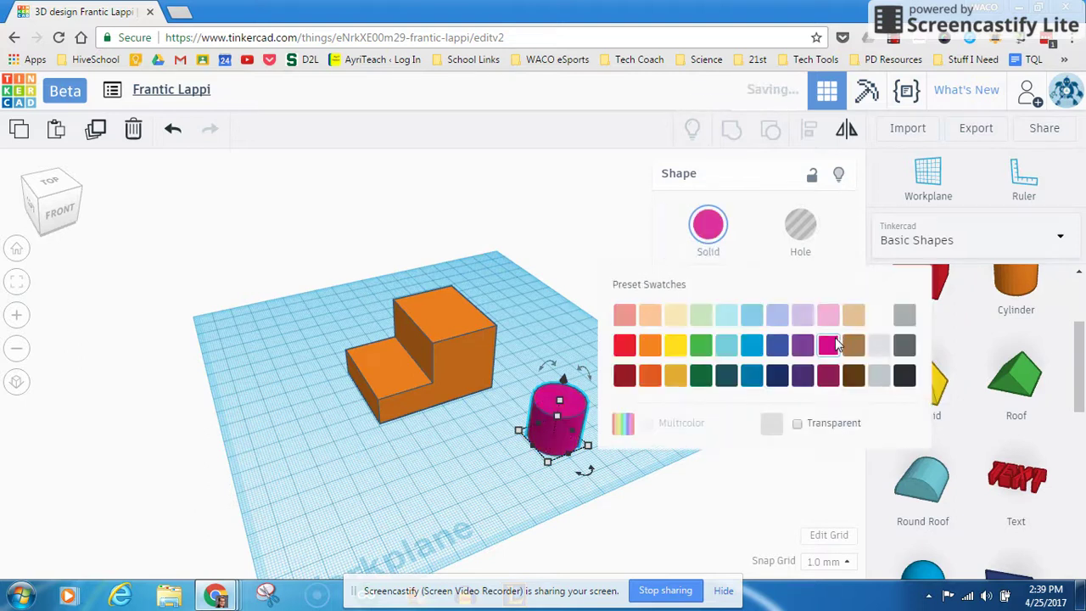
left_click(646, 403)
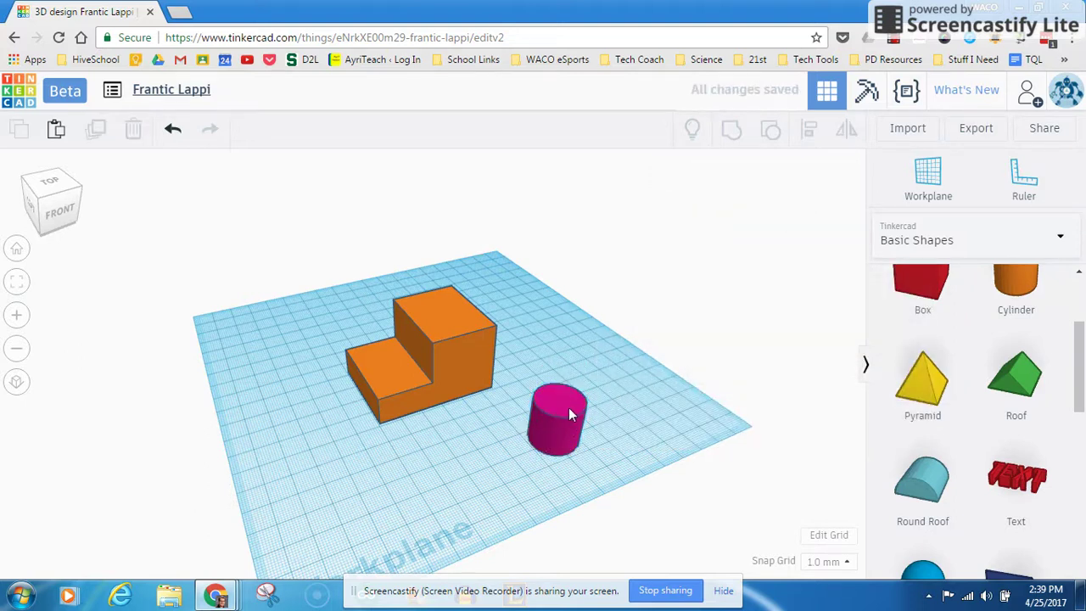
left_click_drag(568, 407, 395, 363)
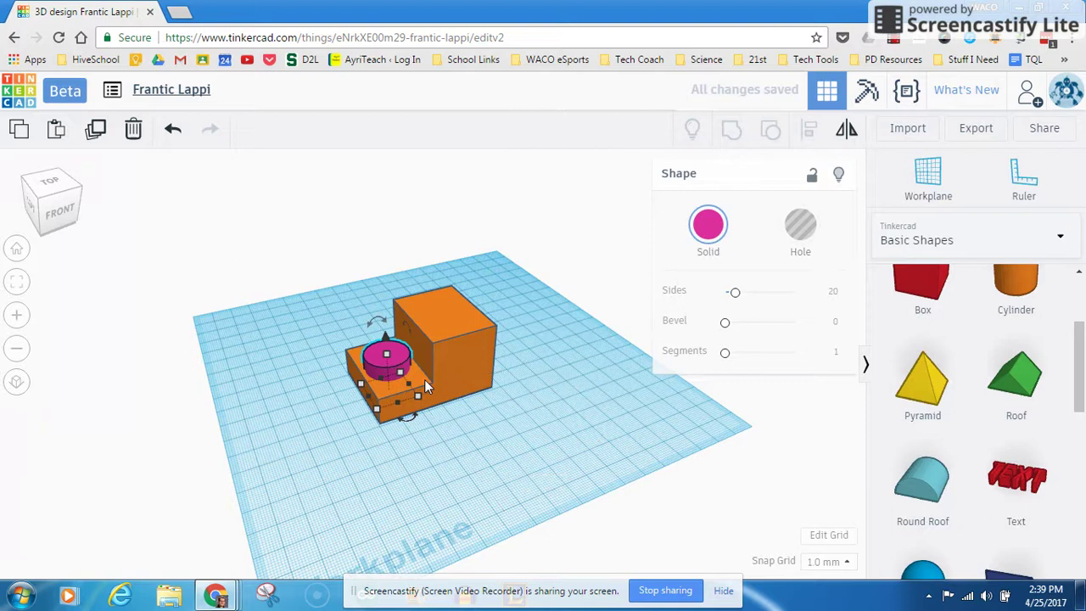
left_click(800, 225)
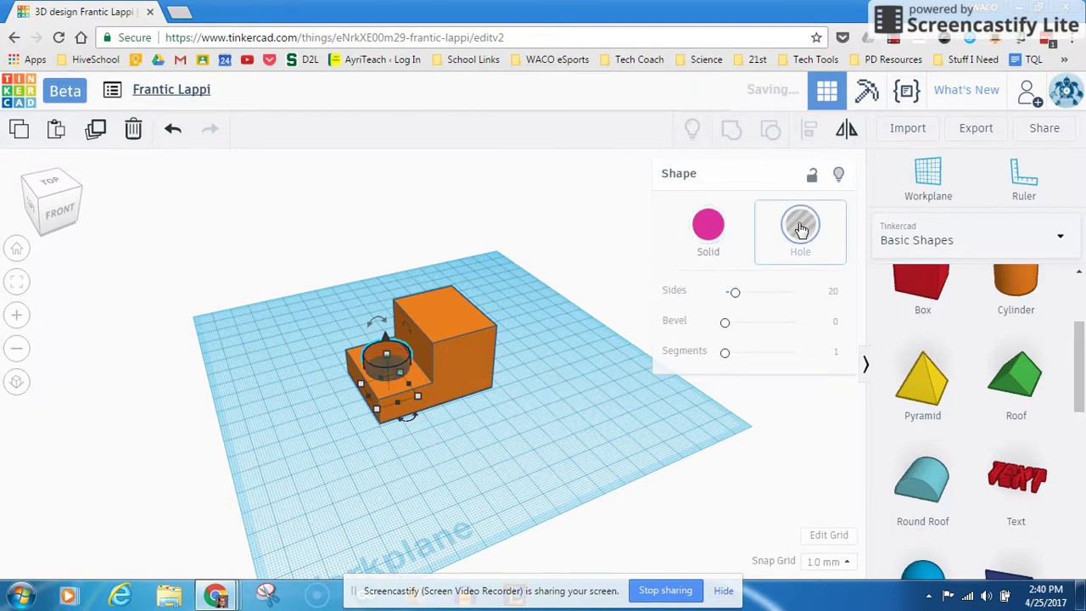
Step: Group the block with the cylinder hole to cut a round hole through the lower step
mouse_move(403, 374)
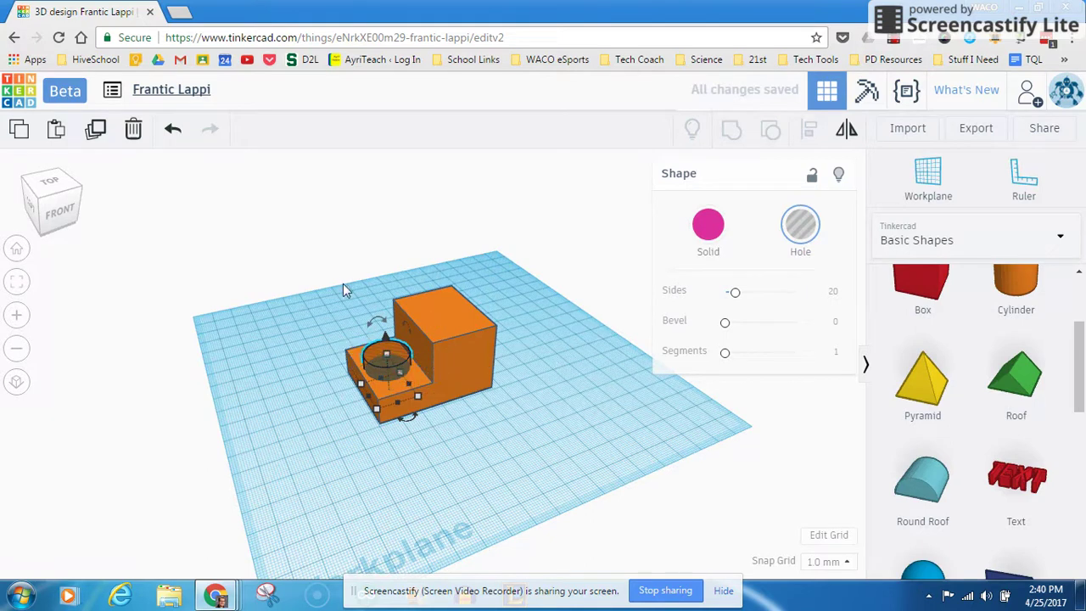
left_click_drag(315, 288, 540, 442)
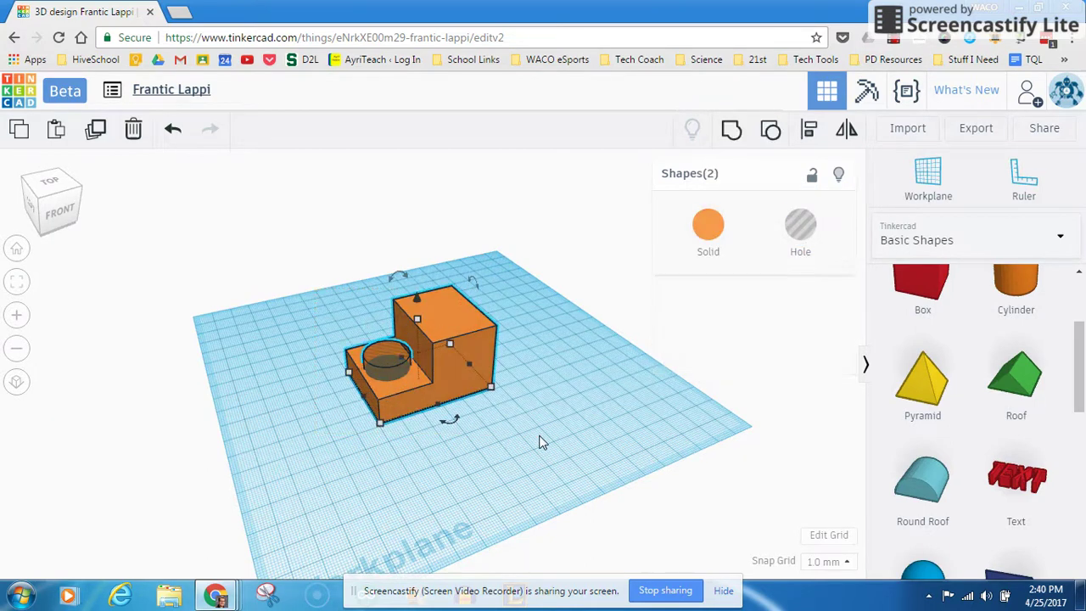
left_click(729, 129)
left_click(373, 253)
right_click_drag(299, 331, 293, 309)
left_click_drag(294, 309, 565, 473)
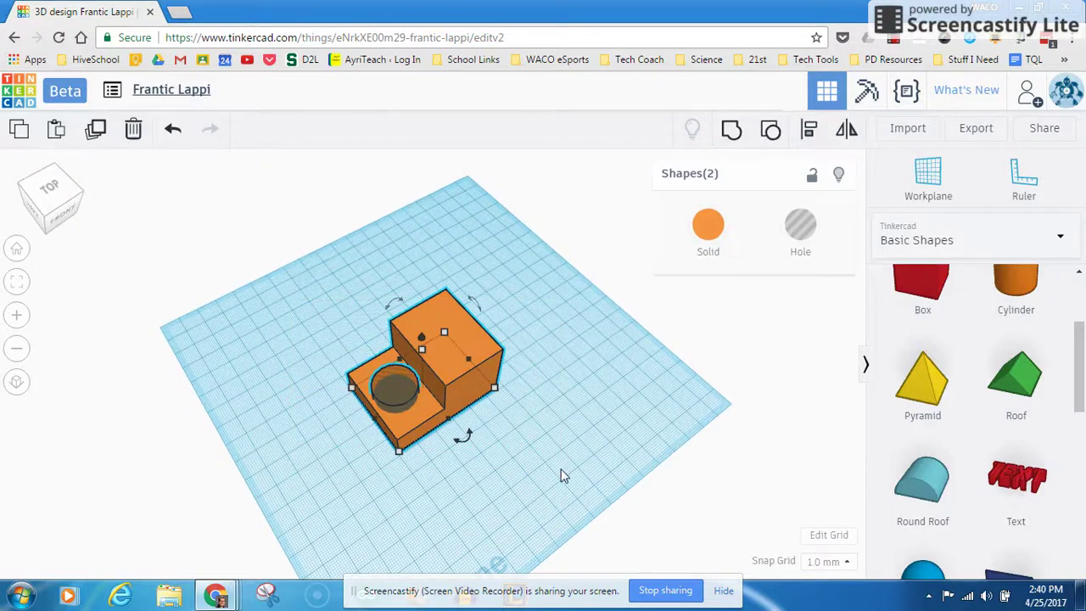
left_click(731, 130)
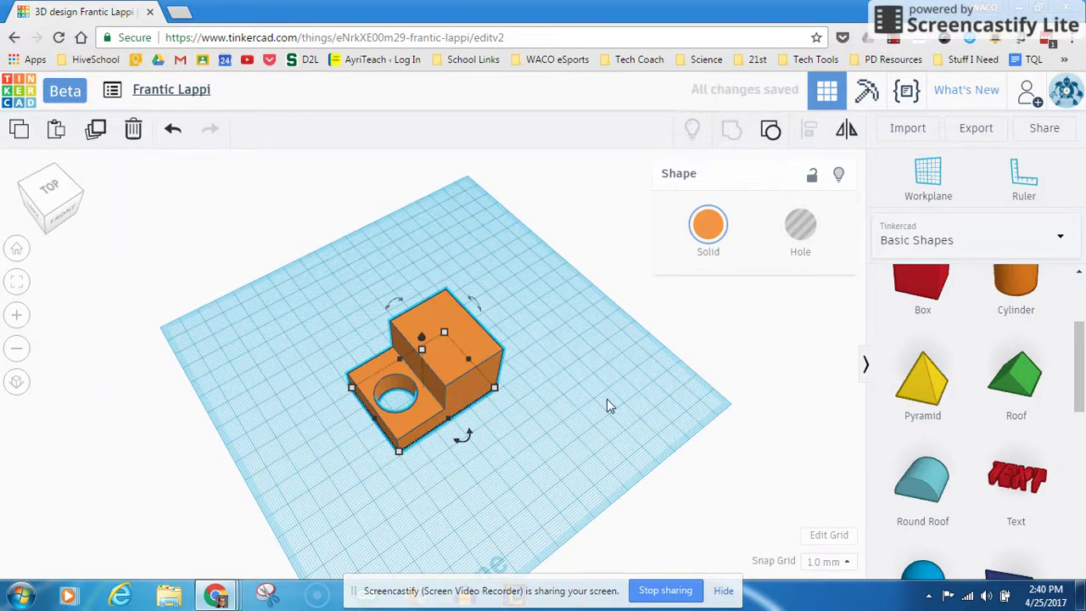
left_click(579, 426)
right_click_drag(565, 400, 527, 387)
Step: Place a box hole against the tall part and group it to notch the corner
left_click_drag(903, 301, 479, 389)
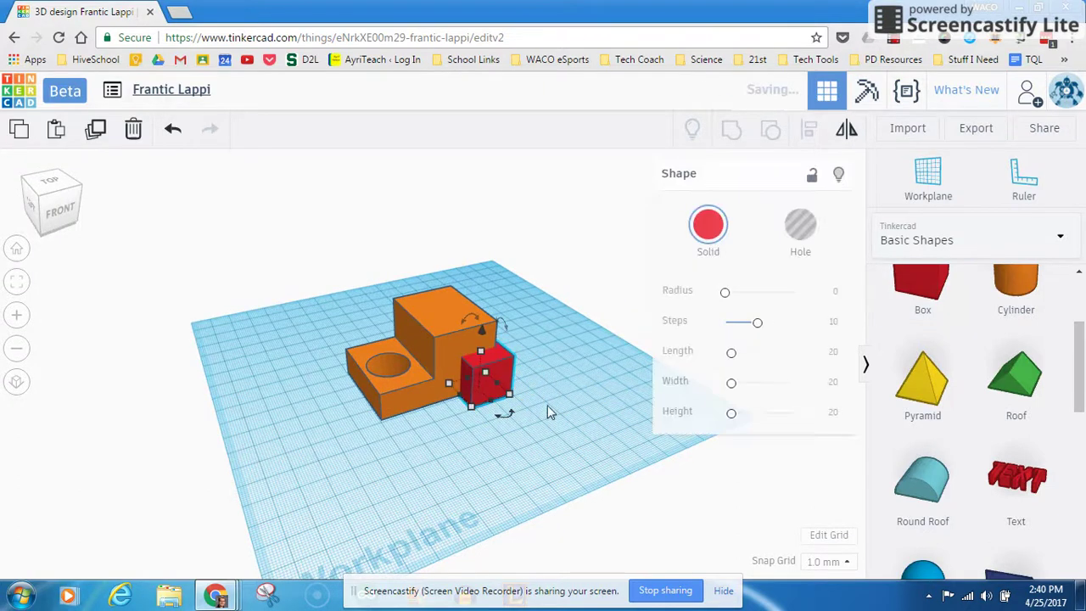
left_click(789, 248)
left_click(590, 347)
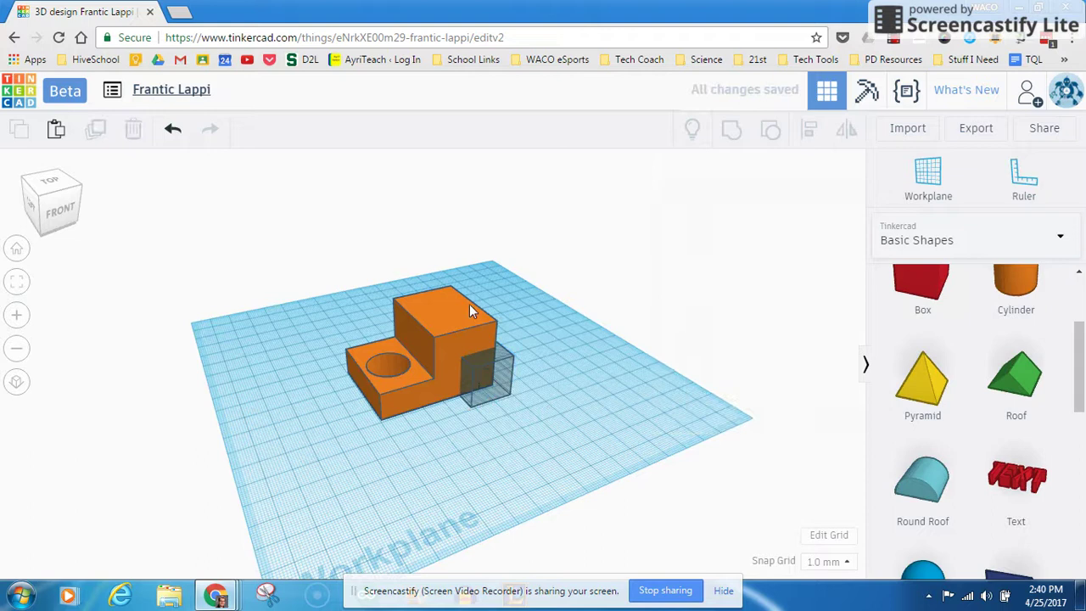
left_click_drag(605, 440, 612, 436)
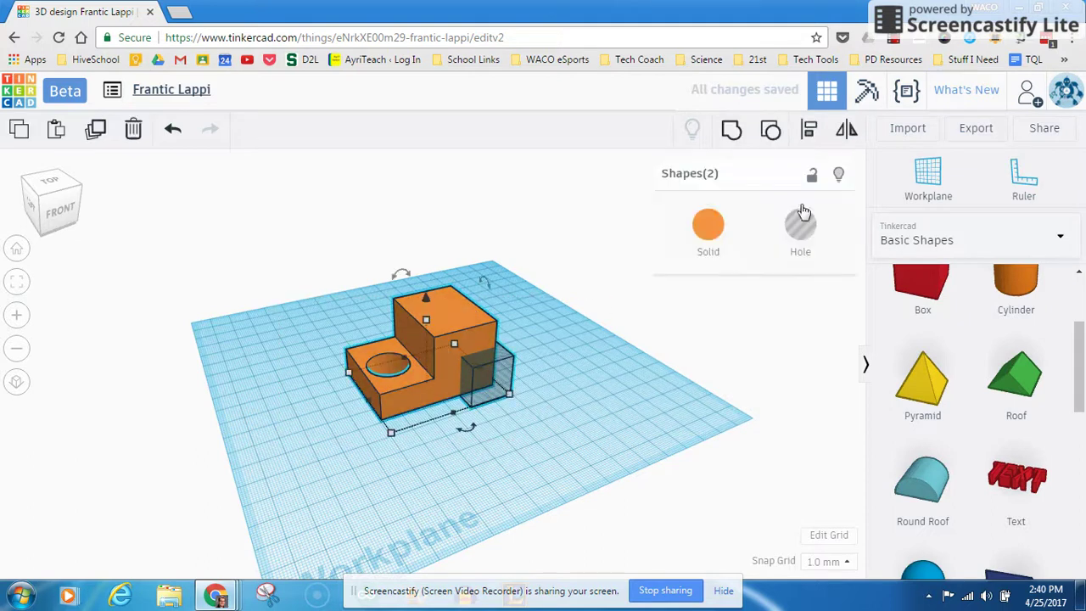
left_click(733, 134)
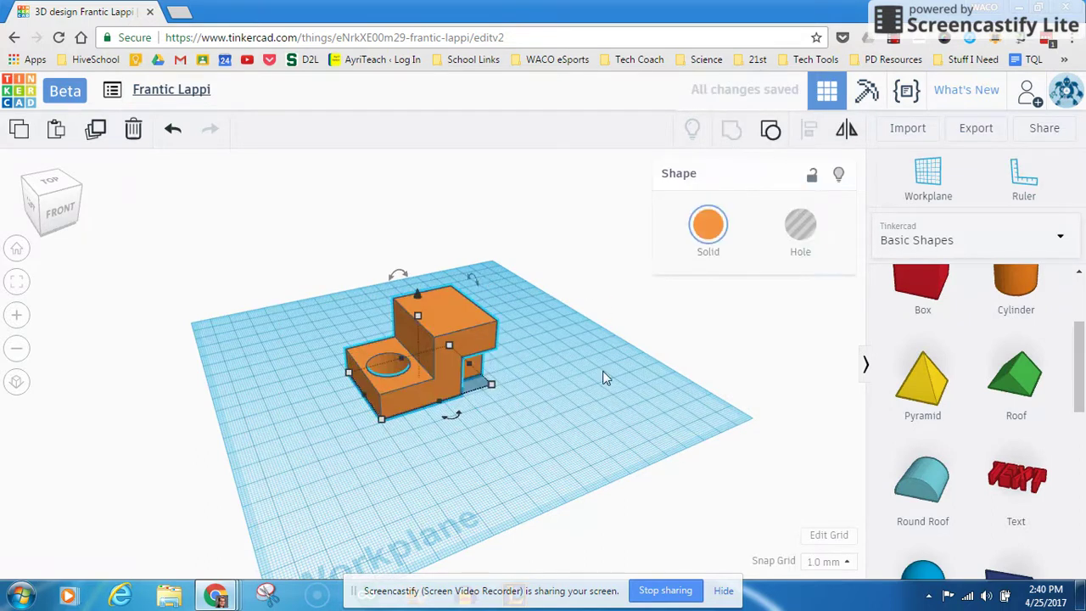
Step: Orbit around the orange block to a top-down view of the workplane
right_click_drag(604, 378, 408, 410)
left_click(319, 422)
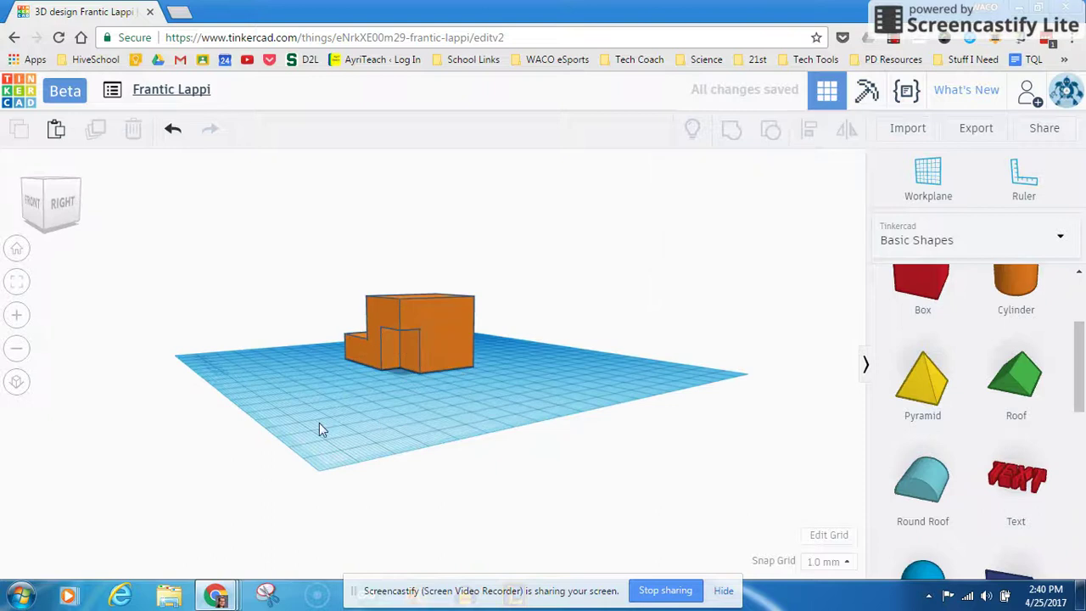
right_click_drag(319, 422, 620, 422)
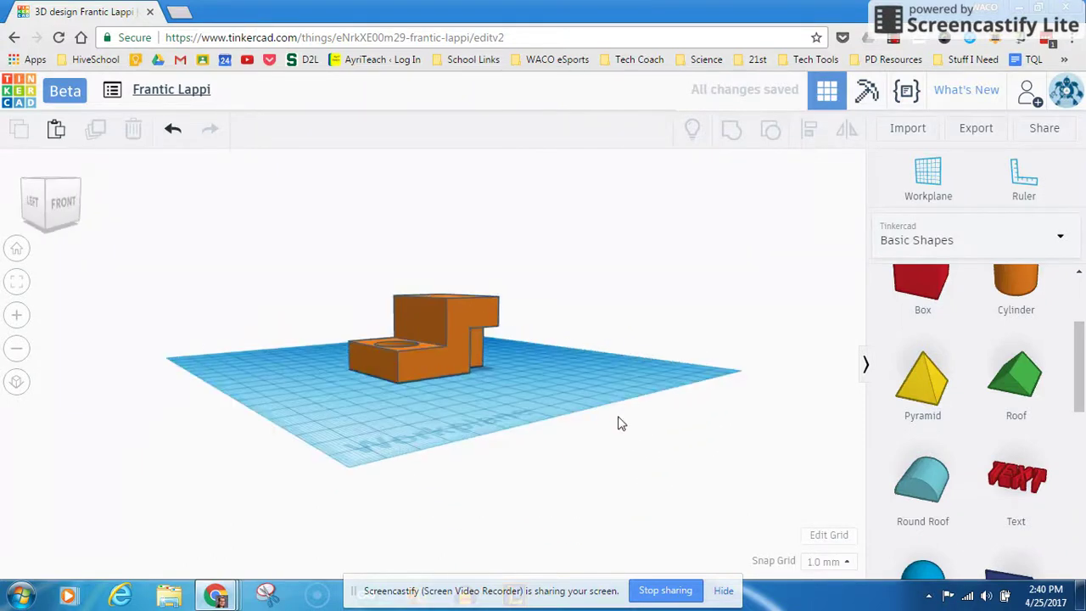
right_click_drag(557, 344, 633, 547)
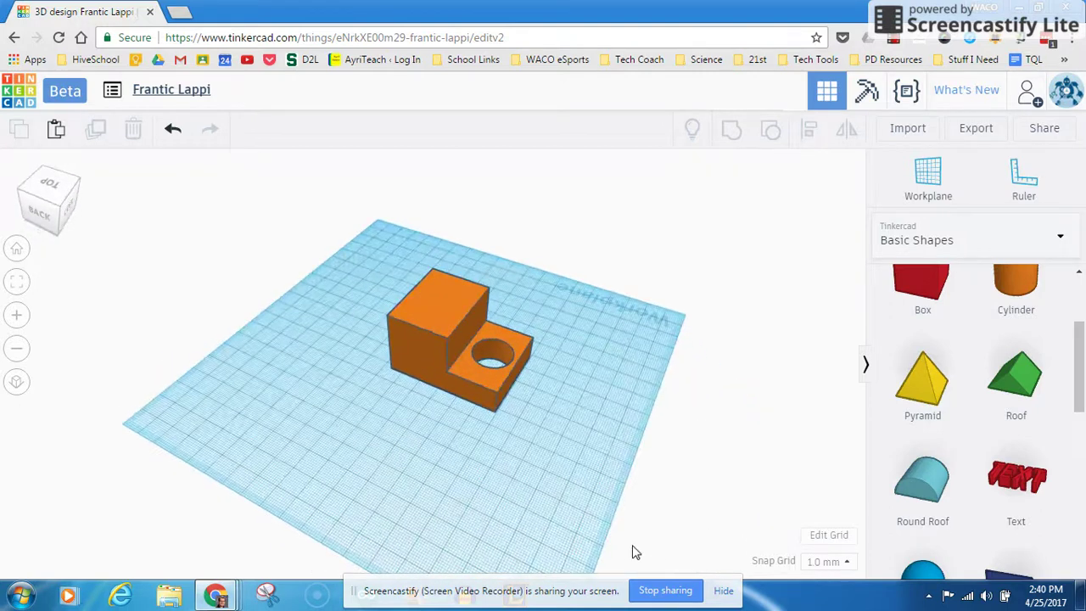
right_click_drag(440, 480, 517, 502)
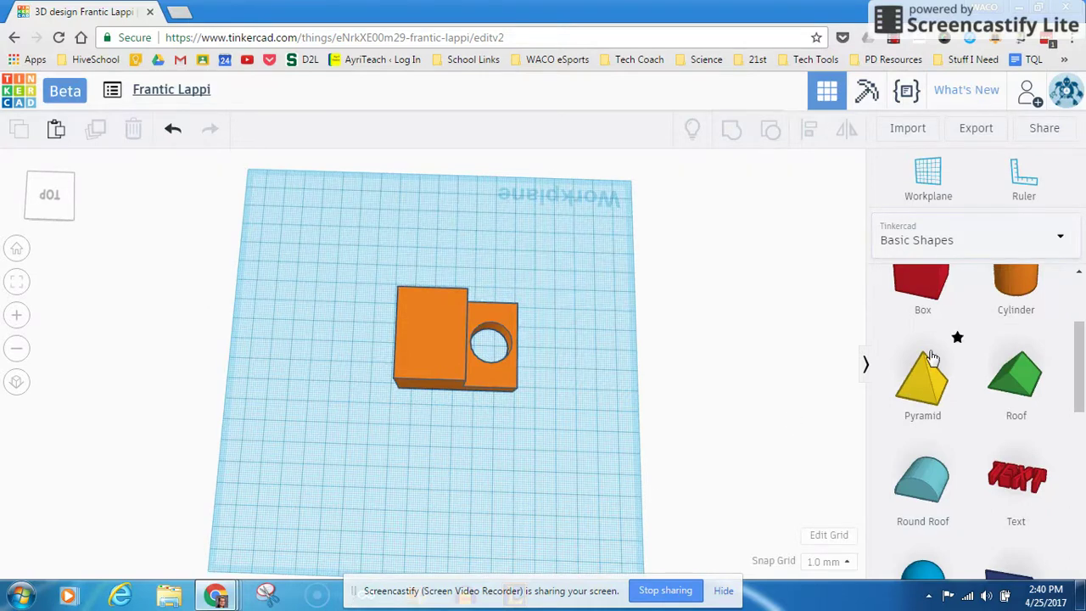
Step: Place a ruler at the block's lower-left corner and read its 55 × 40 × 33 mm size
left_click(1021, 176)
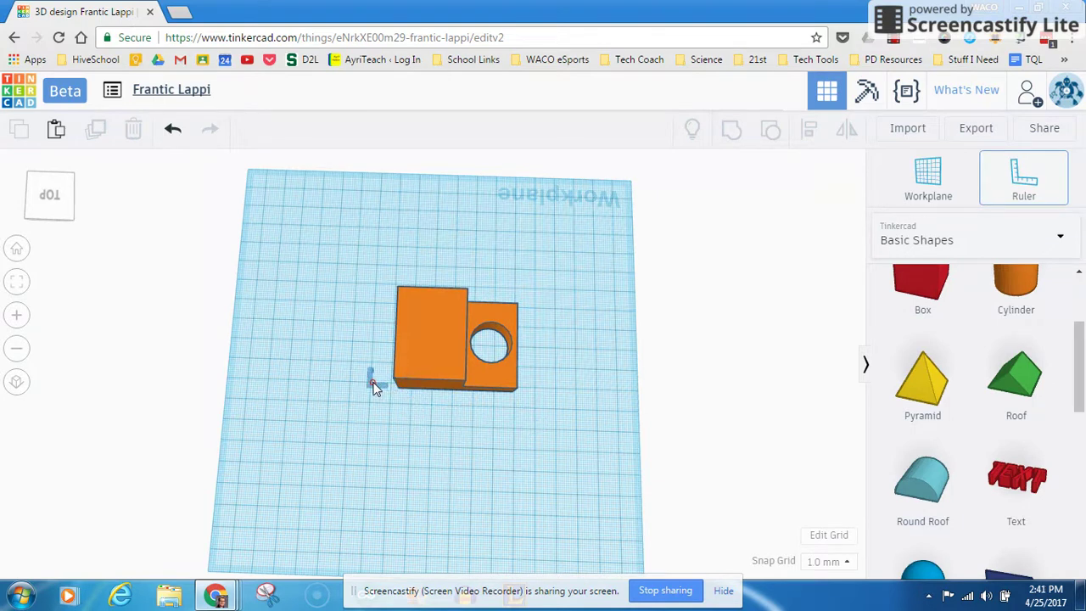
left_click(372, 382)
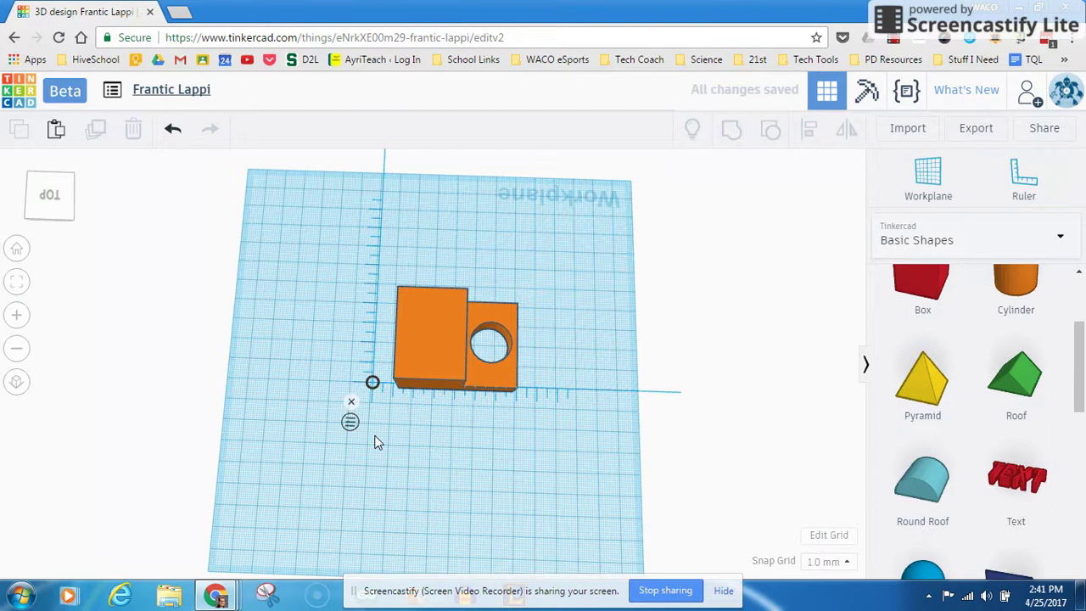
left_click(413, 347)
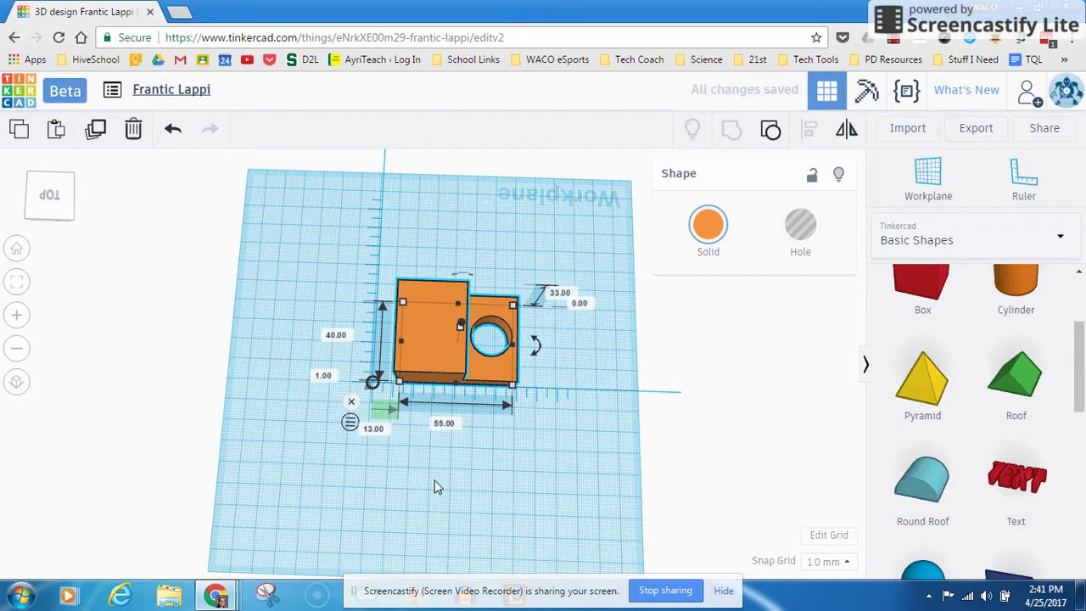
left_click(481, 469)
left_click(442, 350)
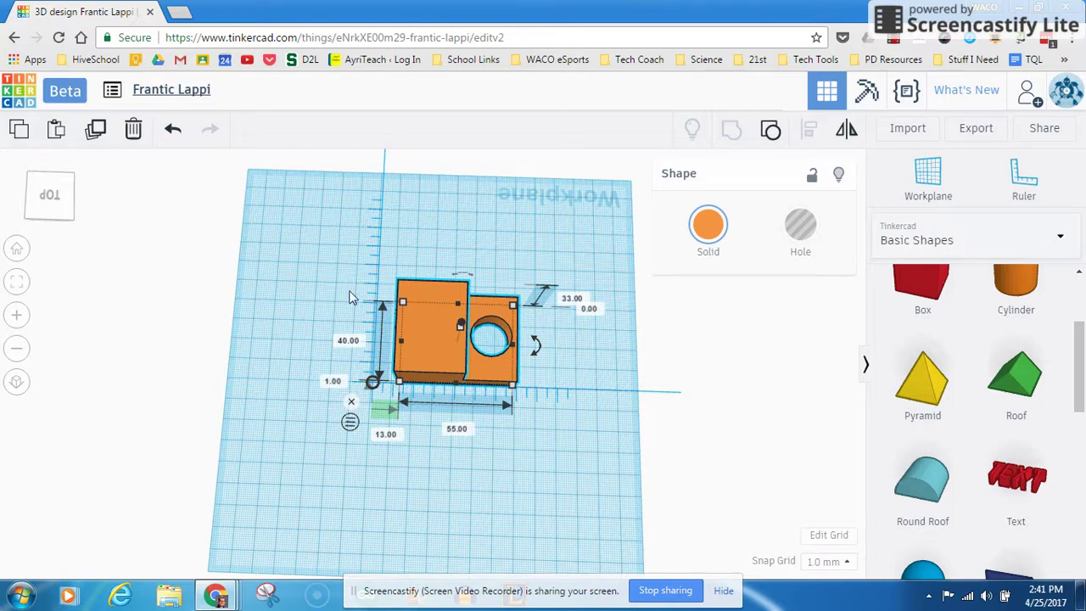
right_click_drag(321, 296, 390, 408)
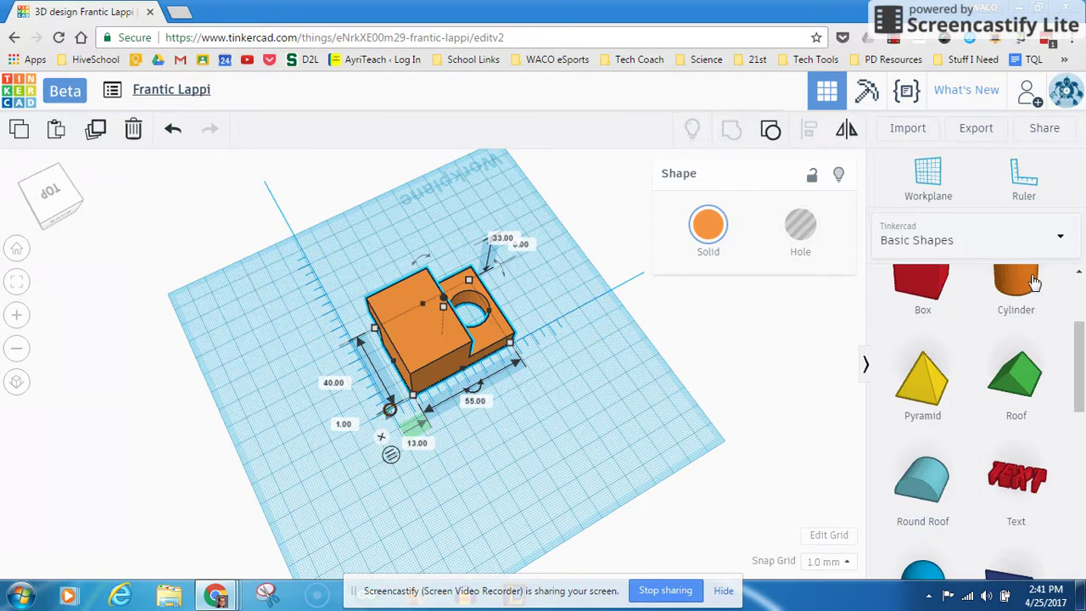
Step: Add a new cylinder in front of the orange block
left_click(618, 382)
left_click(1018, 292)
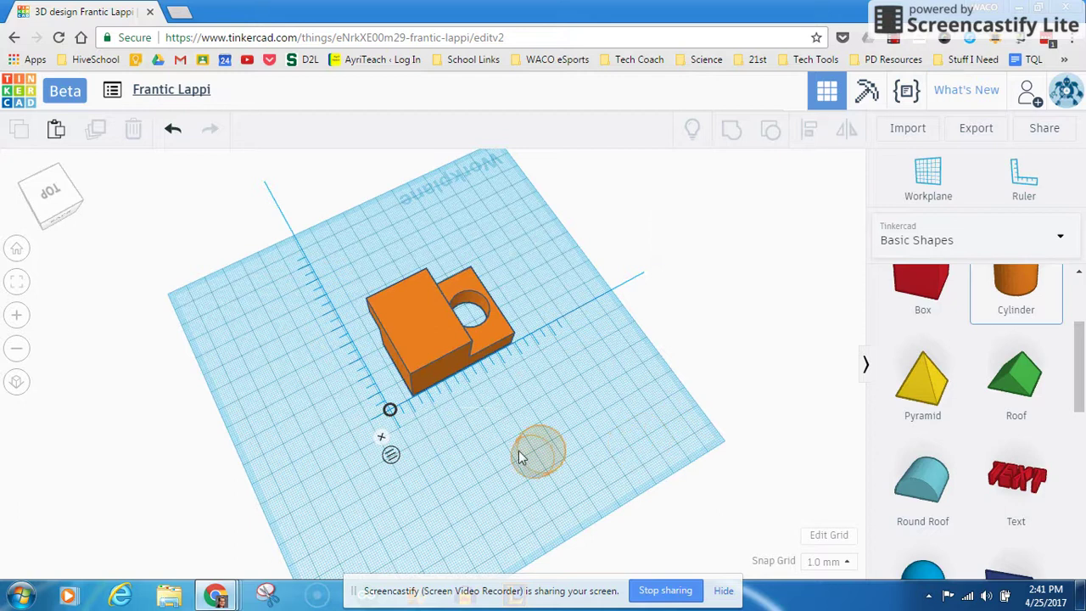
left_click(475, 420)
left_click_drag(493, 422, 557, 418)
Step: Shrink the cylinder's footprint to 5 × 5 mm
left_click(471, 453)
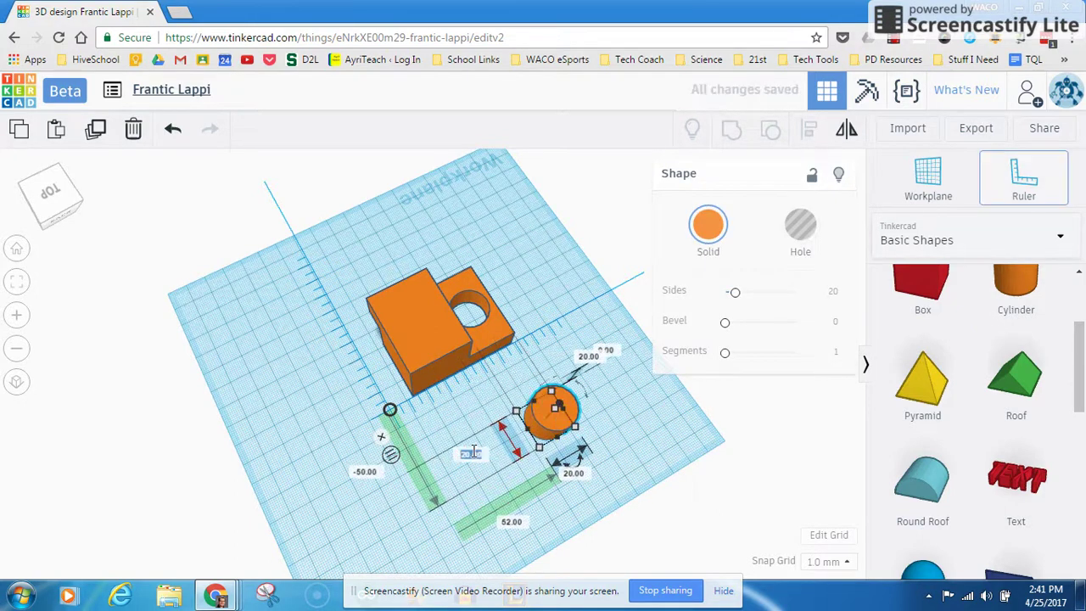
type("5")
key("Return")
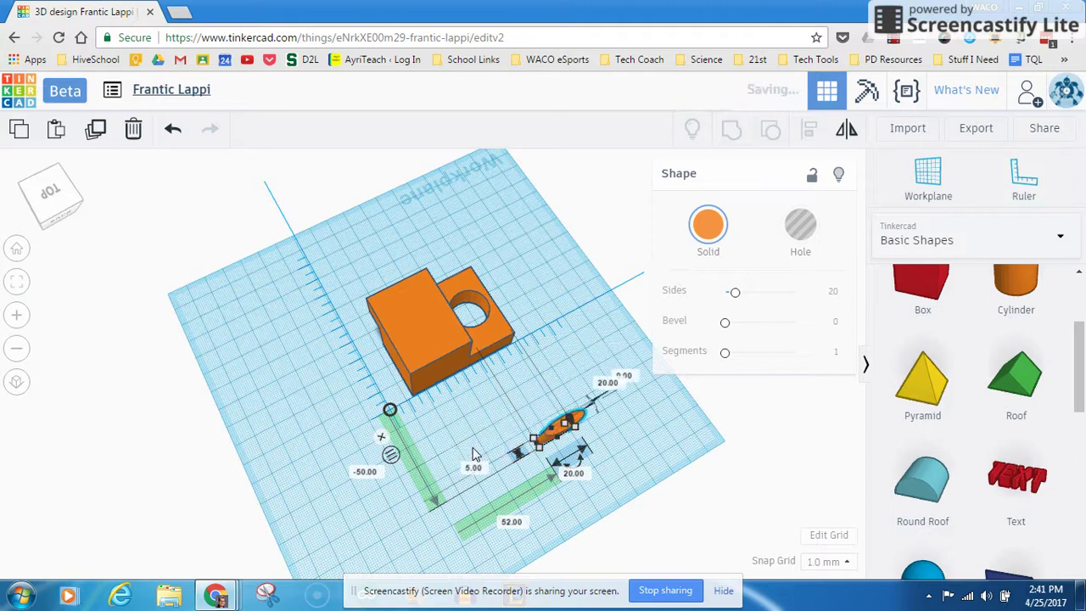
left_click(629, 378)
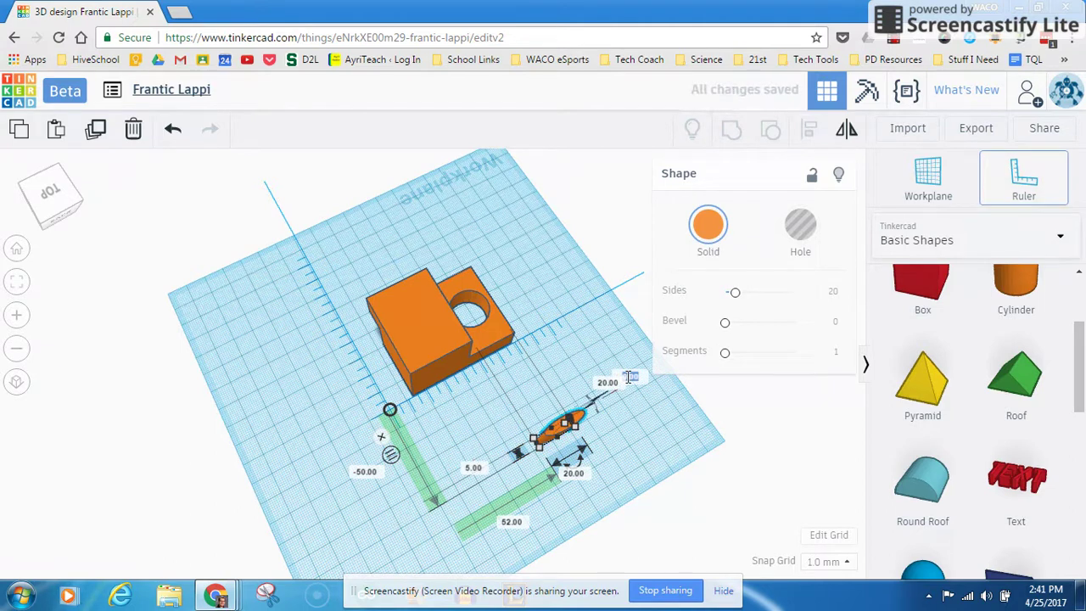
left_click_drag(575, 463, 576, 473)
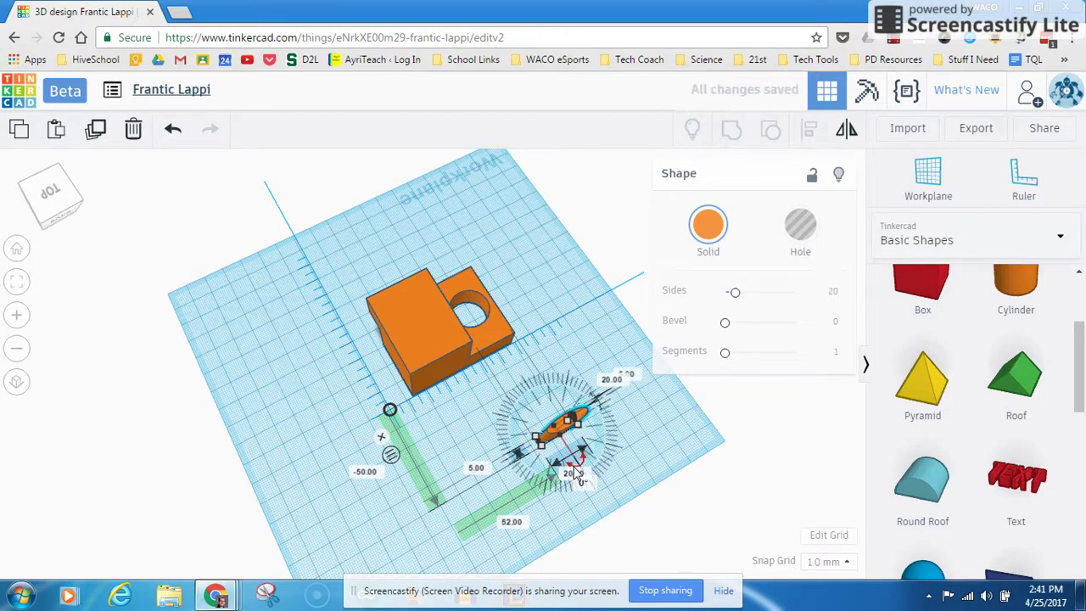
left_click(174, 134)
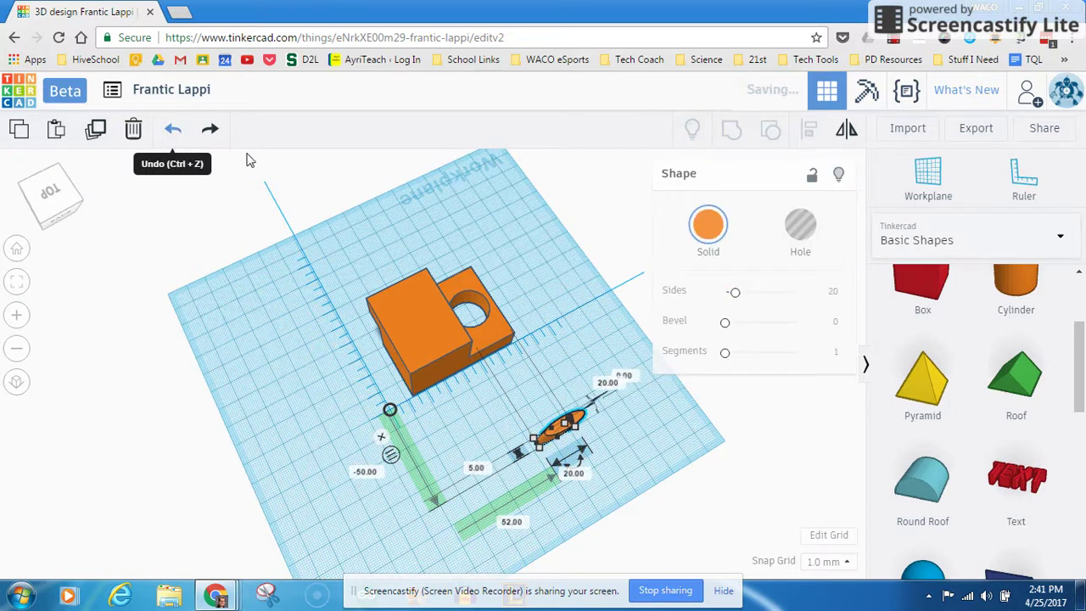
left_click(575, 473)
left_click_drag(577, 475, 580, 480)
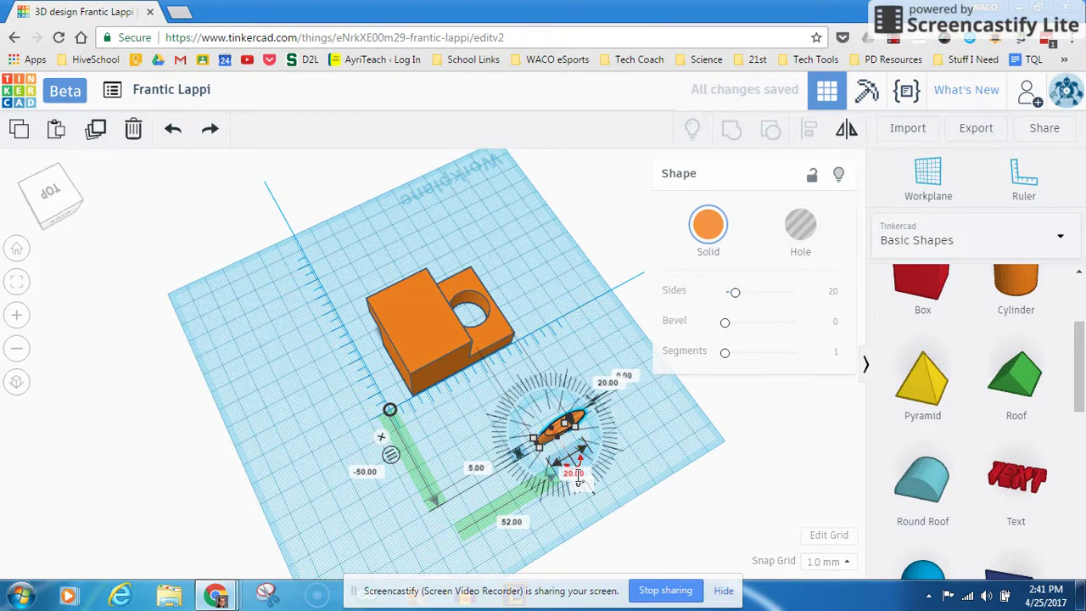
left_click(577, 474)
type("5")
key("Return")
left_click(600, 431)
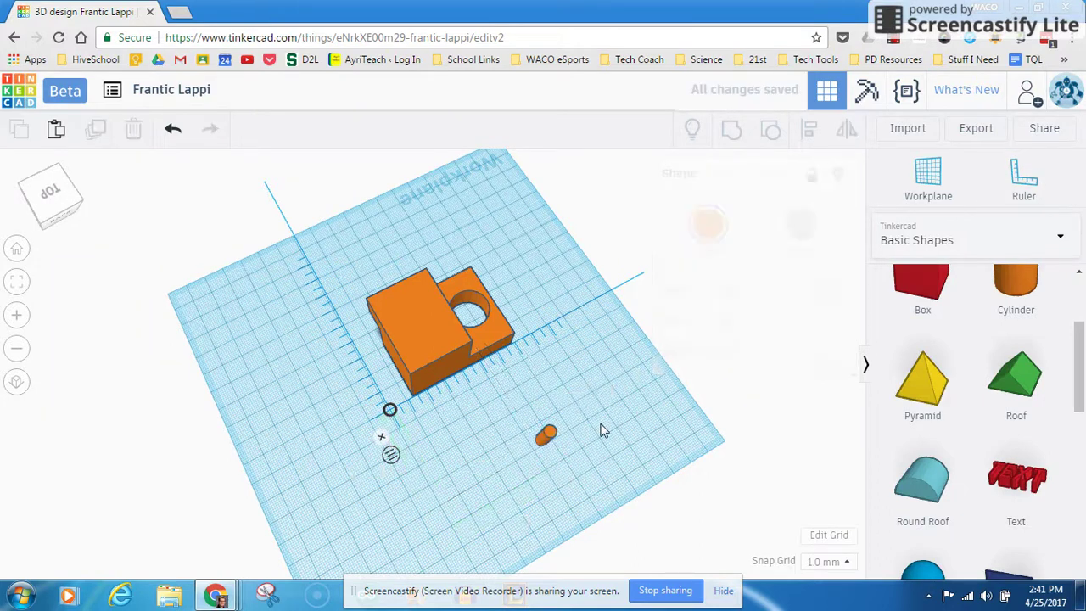
Step: Raise the small cylinder to 69 mm tall and make it a hole
left_click(547, 437)
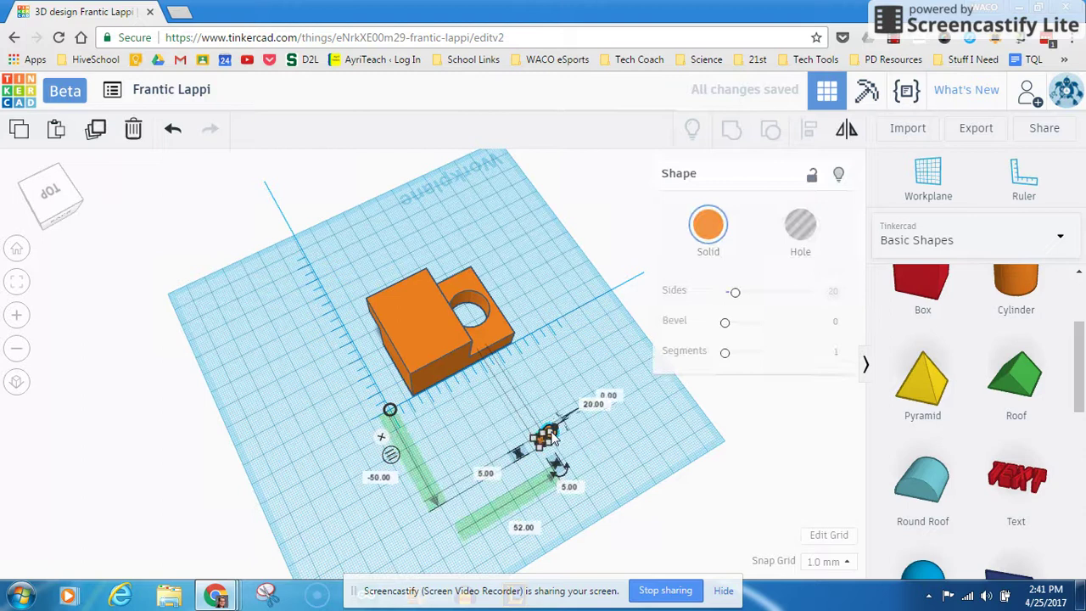
right_click_drag(550, 435, 535, 357)
left_click_drag(534, 355, 539, 214)
left_click(806, 225)
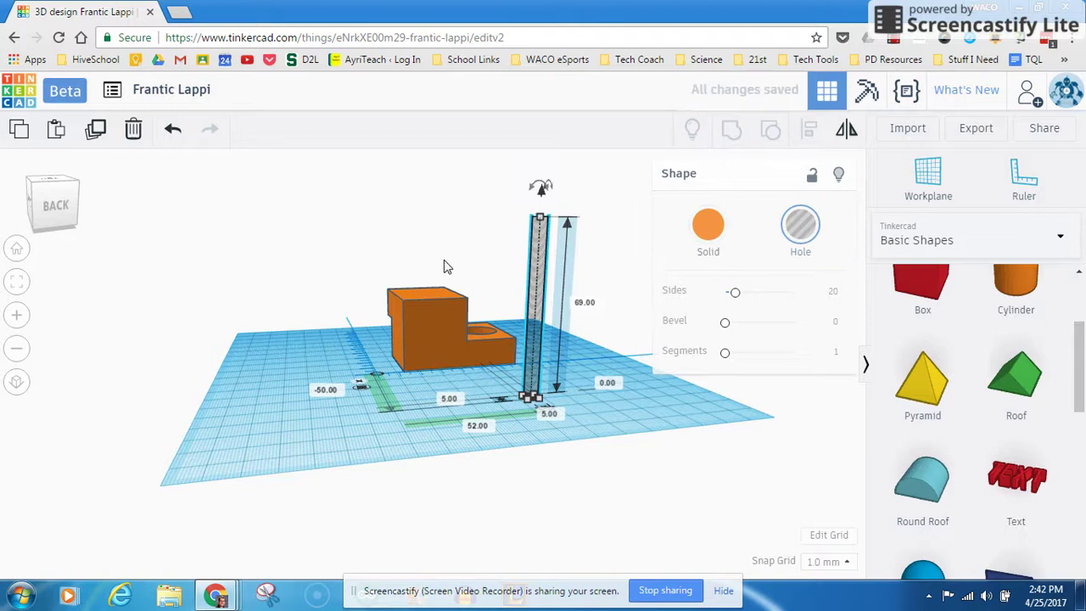
right_click_drag(417, 257, 442, 336)
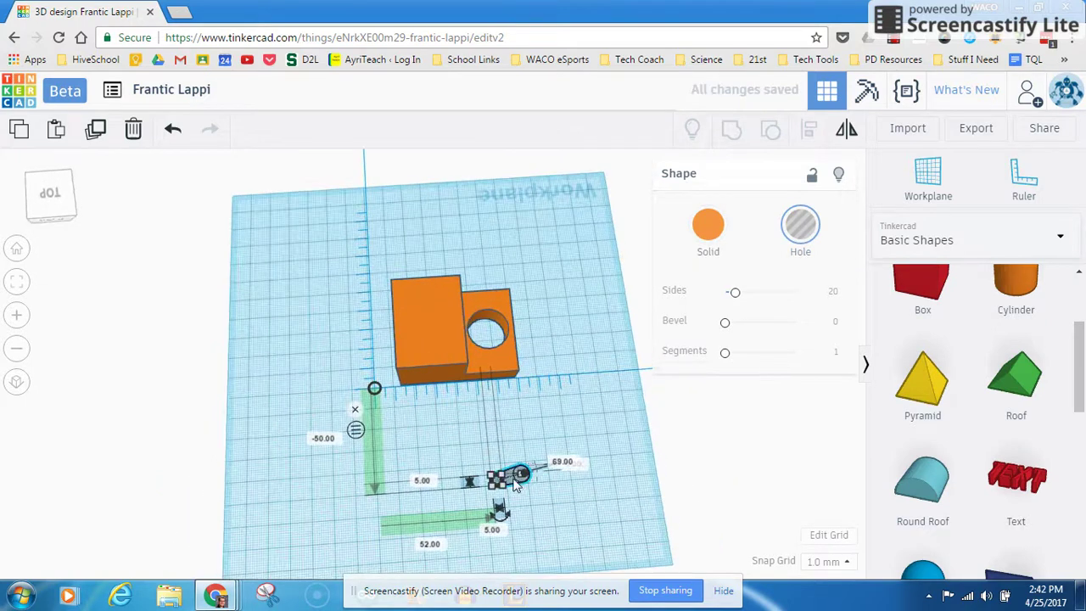
Step: Move the hole cylinder onto the block and set its position to 25 mm from the edges
left_click_drag(513, 482, 424, 287)
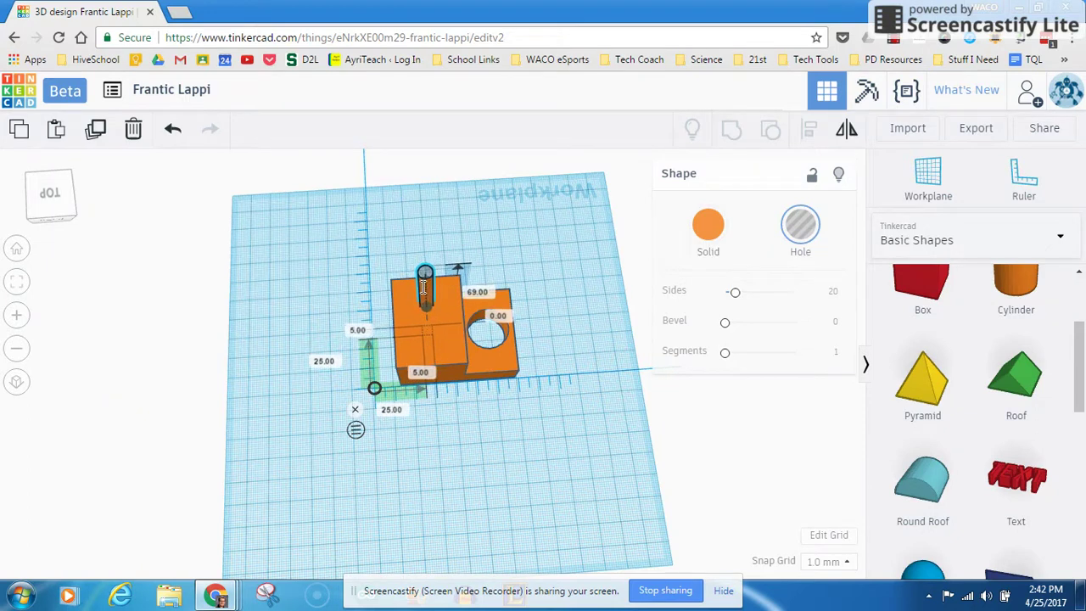
key("Right")
key("Right")
key("Right")
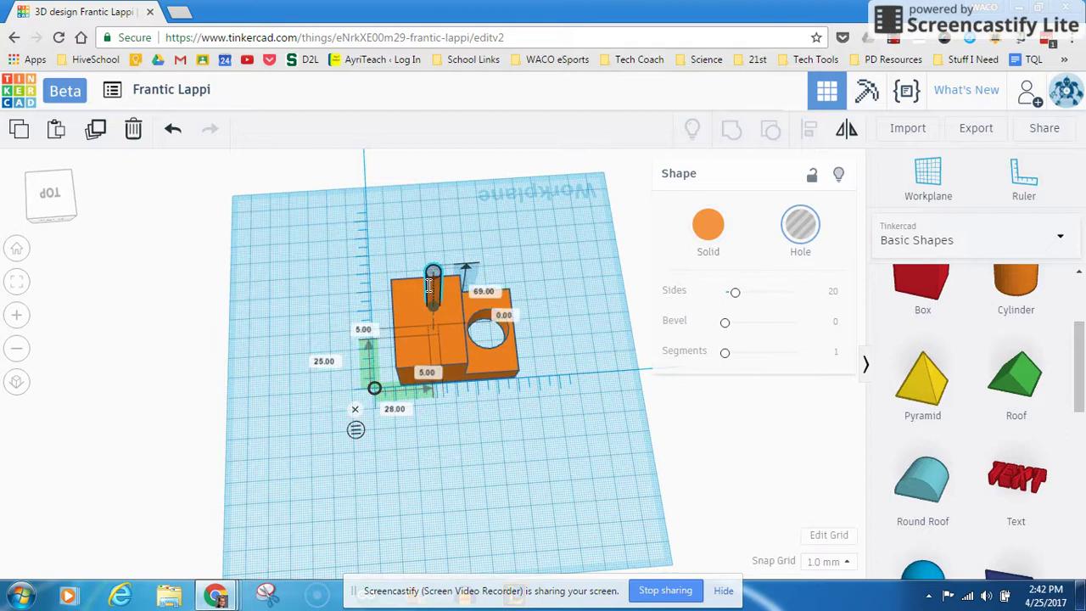
left_click_drag(429, 286, 421, 285)
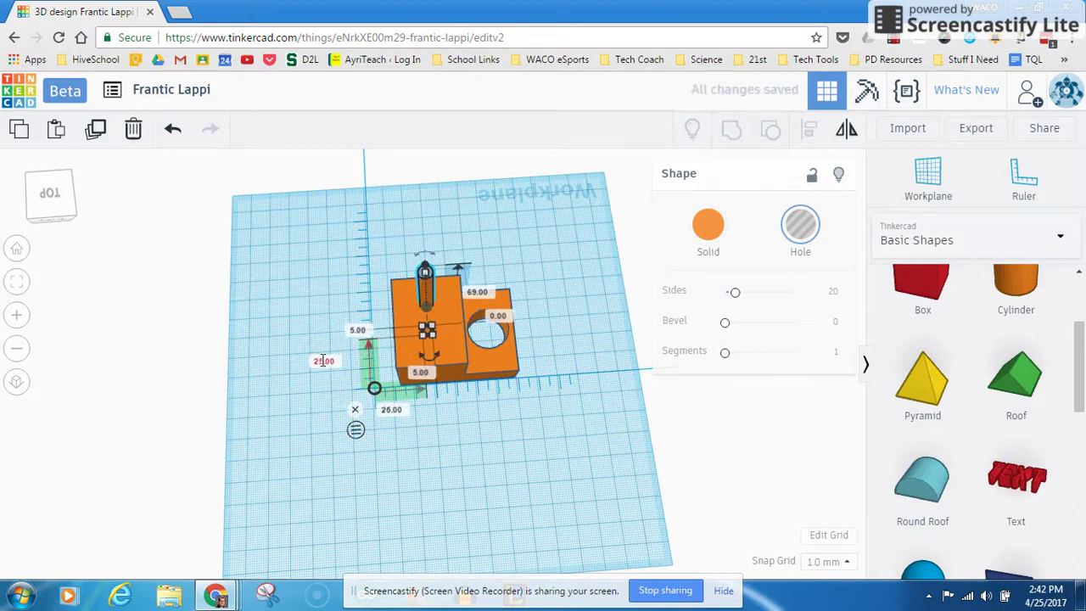
left_click(390, 412)
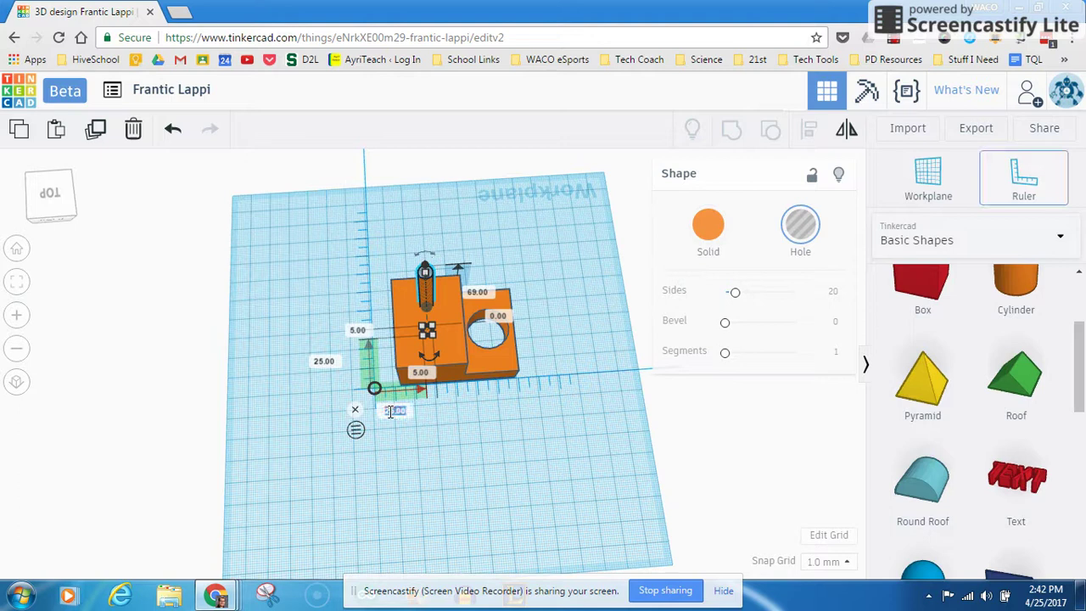
type("15")
key("Return")
left_click(390, 411)
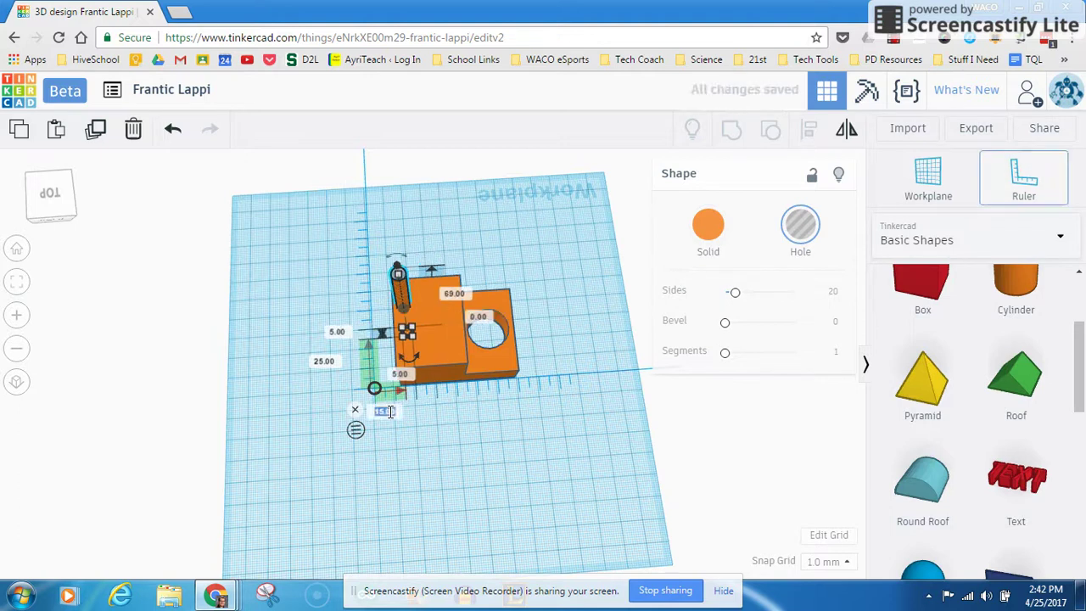
type("25")
key("Return")
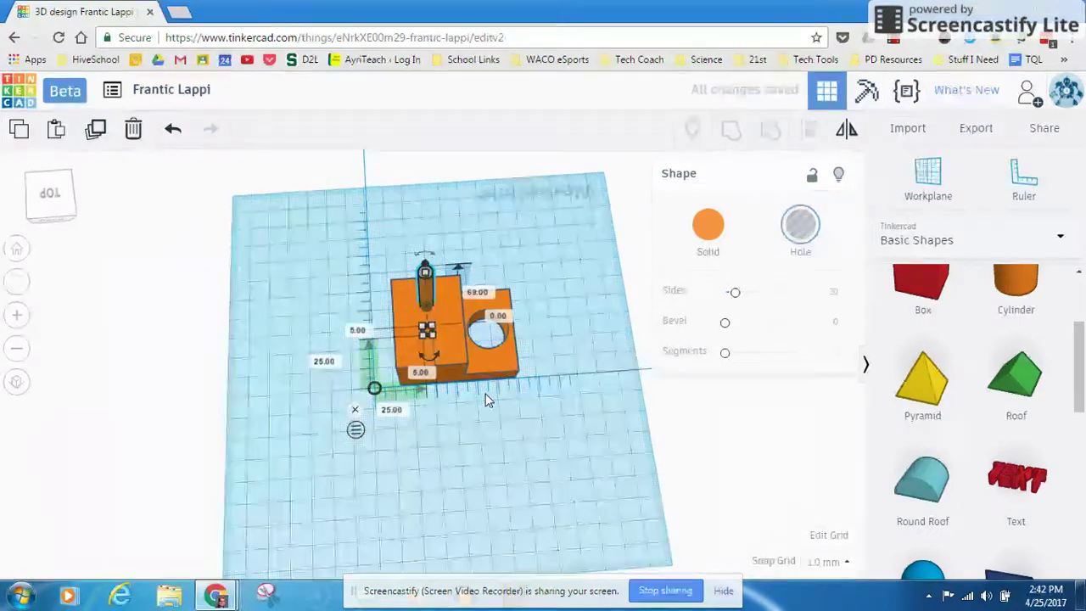
Step: Group the hole cylinder with the orange block to drill the hole
left_click(529, 430)
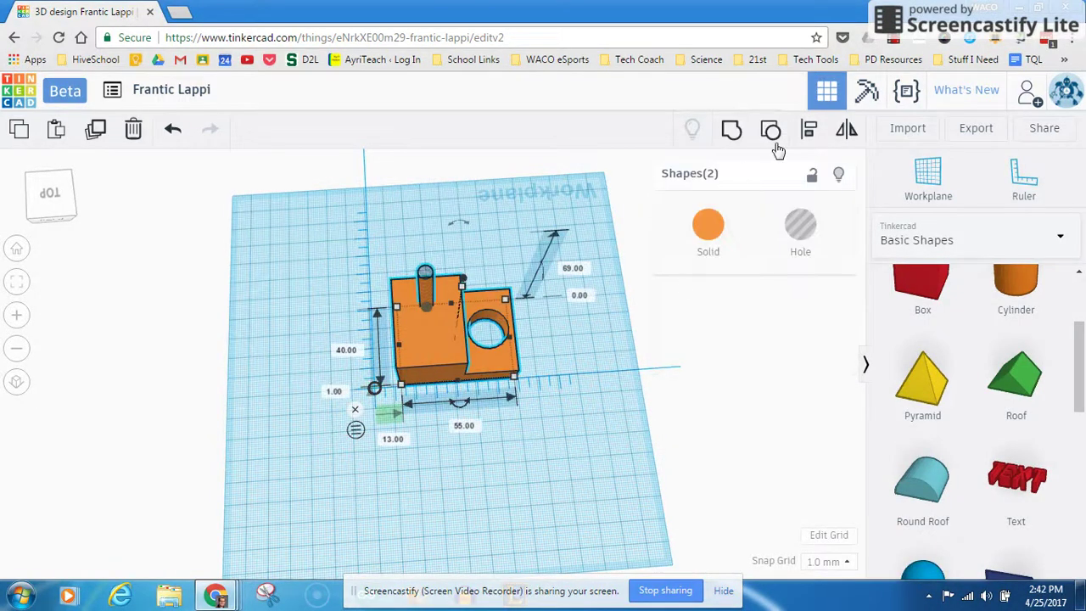
left_click(732, 128)
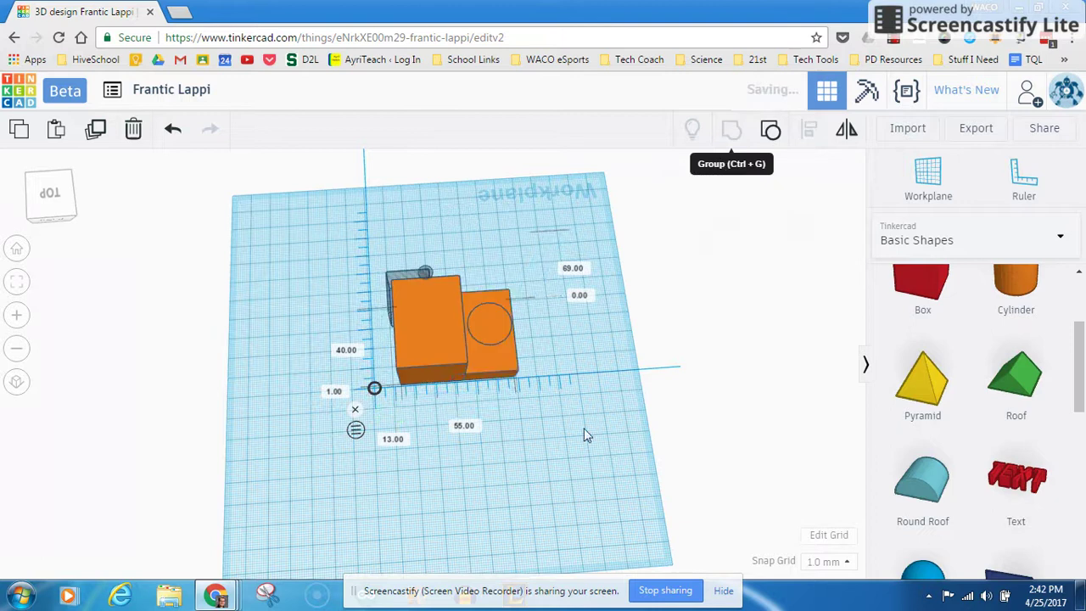
left_click(439, 461)
right_click_drag(314, 352, 376, 407)
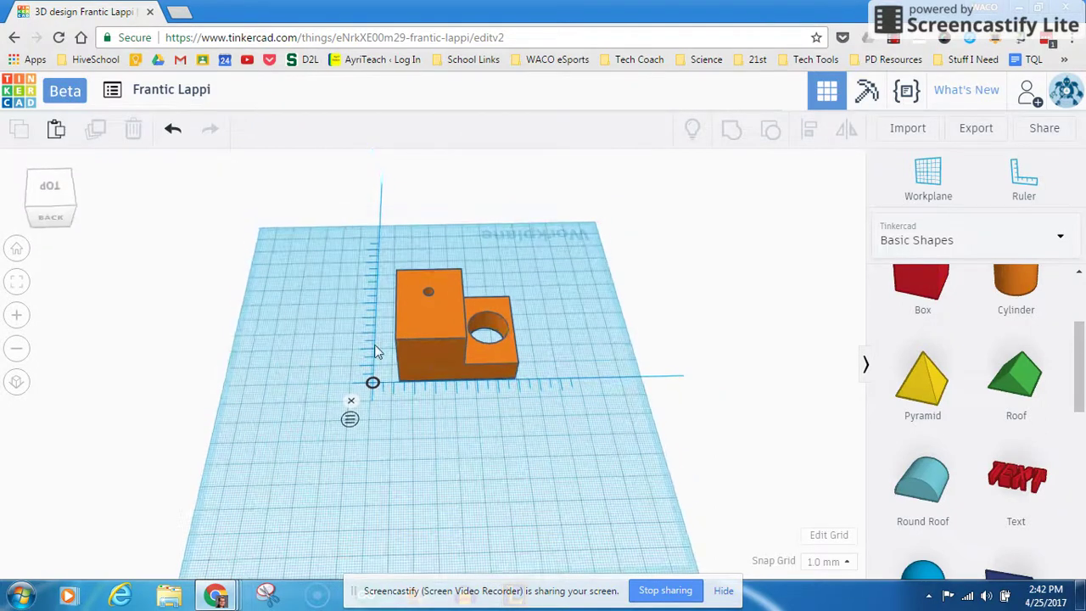
Step: Delete the old orange grouped shape and drop a new red box onto the workplane
left_click(432, 337)
key("Delete")
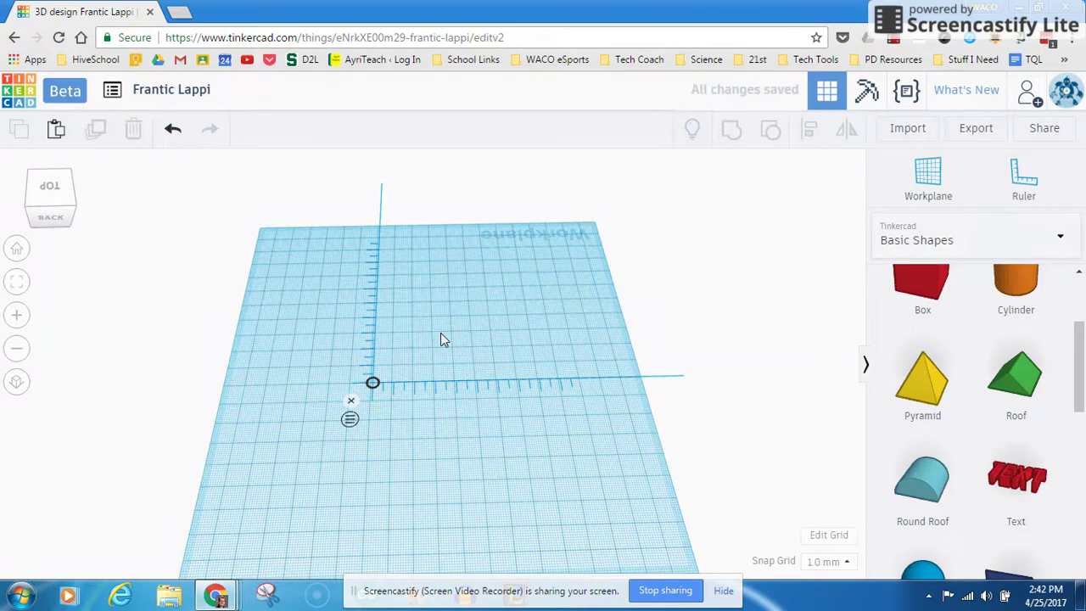
left_click_drag(937, 289, 584, 485)
mouse_move(502, 379)
left_mouse_down()
mouse_move(479, 341)
mouse_move(497, 345)
mouse_move(502, 379)
left_mouse_up()
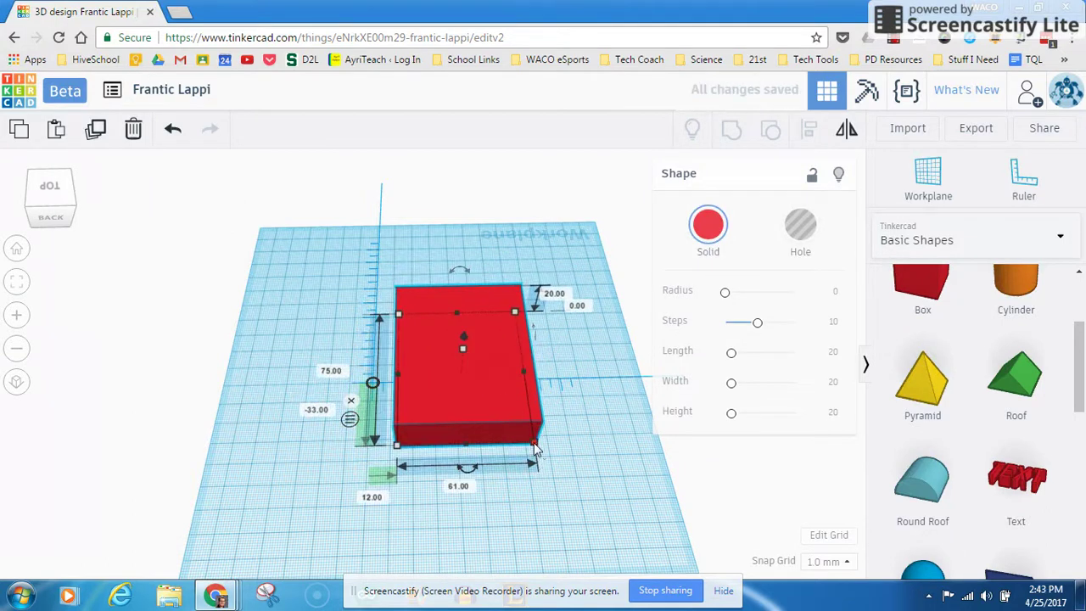
Step: Set the box width to 75 mm and add a cylinder beside it
left_click(459, 486)
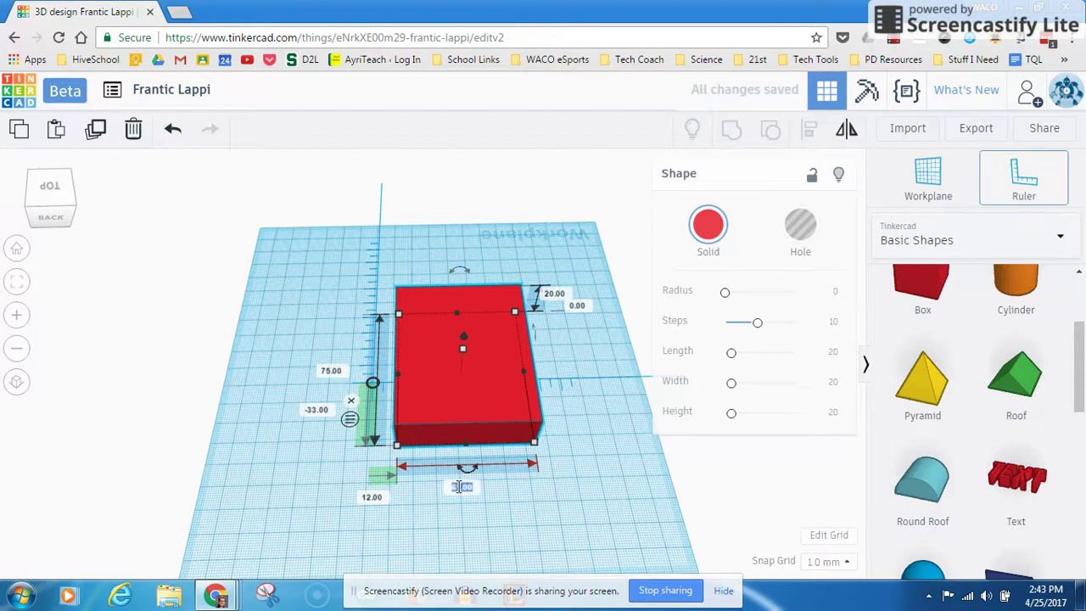
type("75")
key("Return")
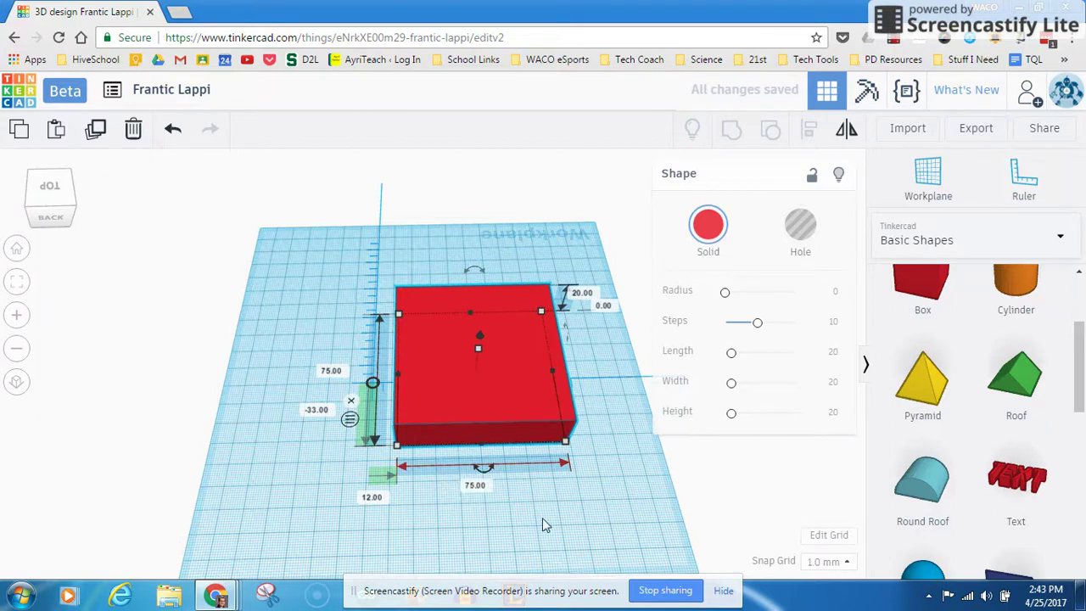
left_click(553, 524)
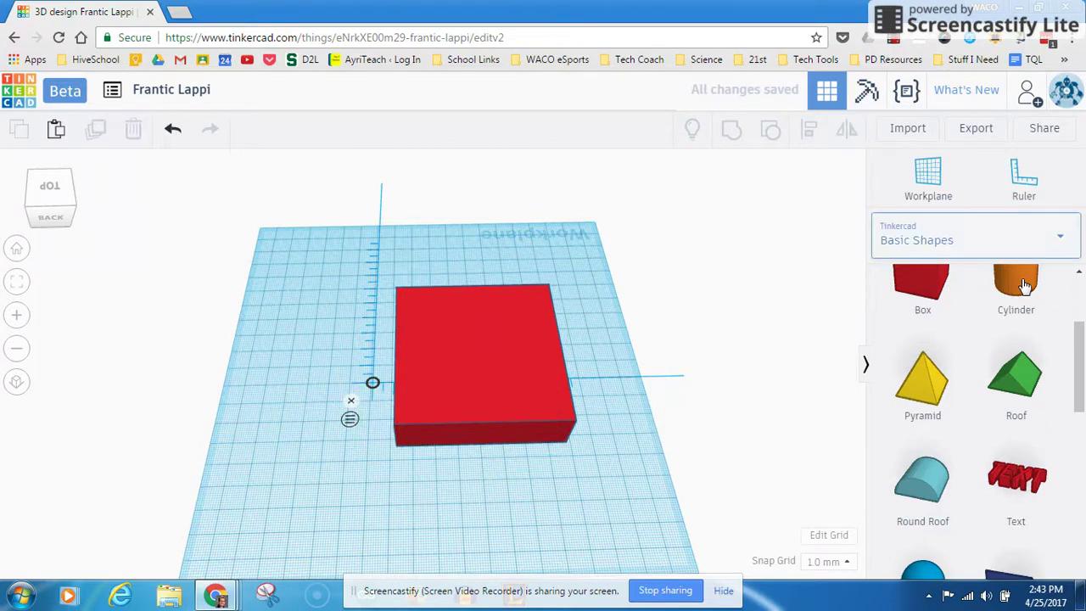
left_click_drag(1024, 286, 312, 478)
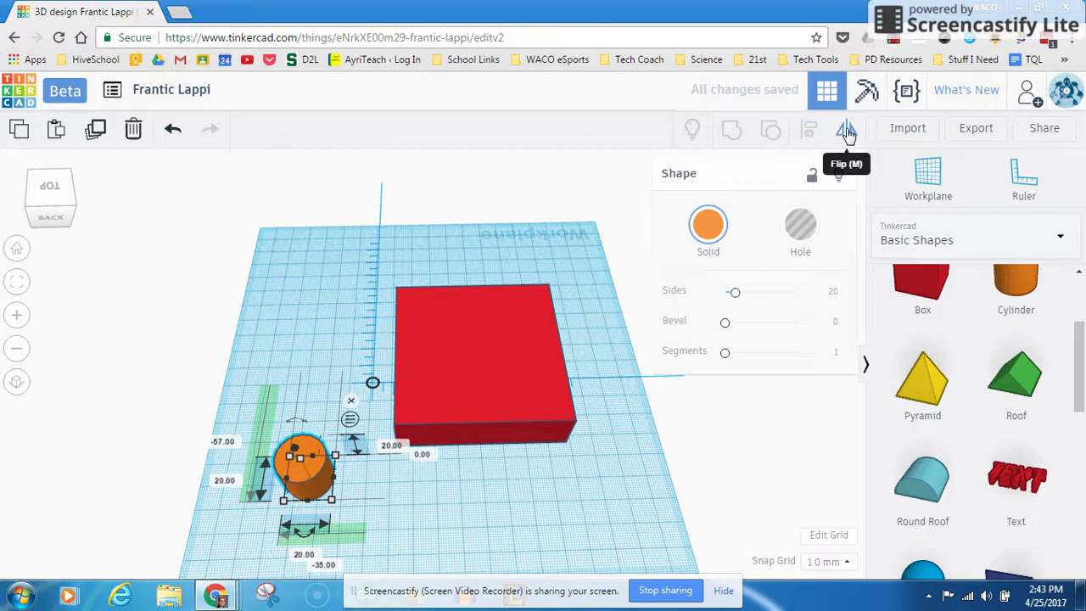
Step: Turn the cylinder into a hole and place it on top of the red box
left_click(803, 226)
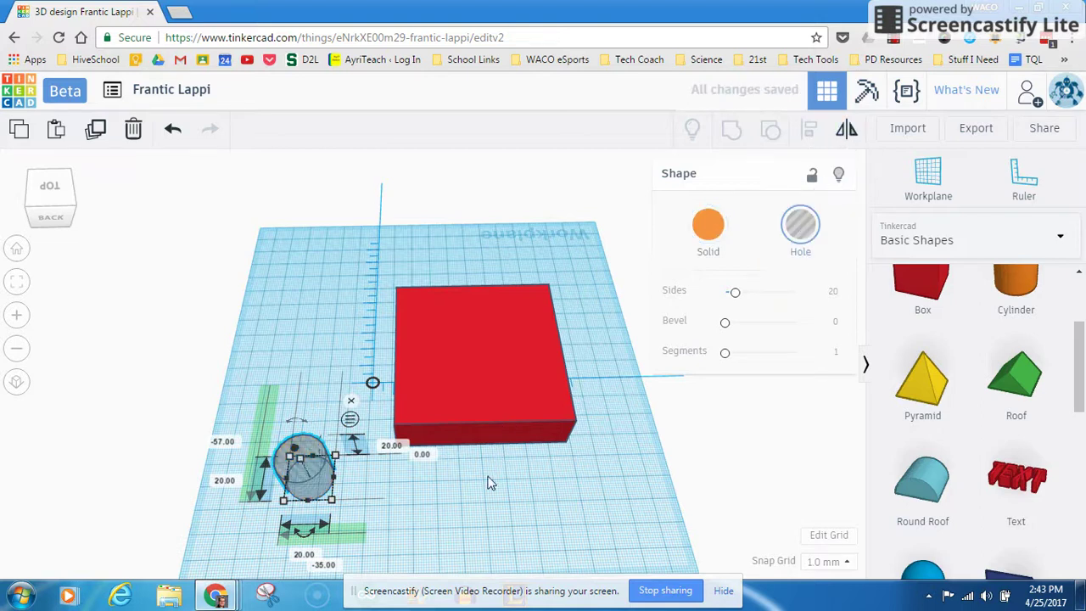
left_click_drag(307, 490, 482, 435)
left_click_drag(486, 491, 499, 333)
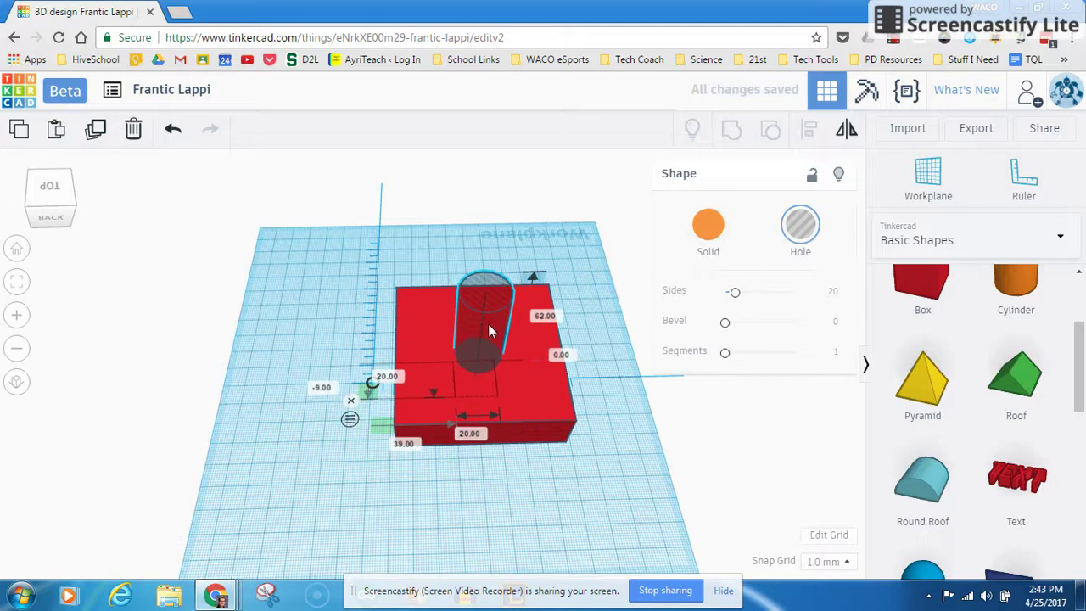
Step: From a top view, move the box to the origin, the hole over it, and select both
right_click_drag(526, 509, 439, 422)
left_click(413, 390)
left_click_drag(413, 385, 402, 339)
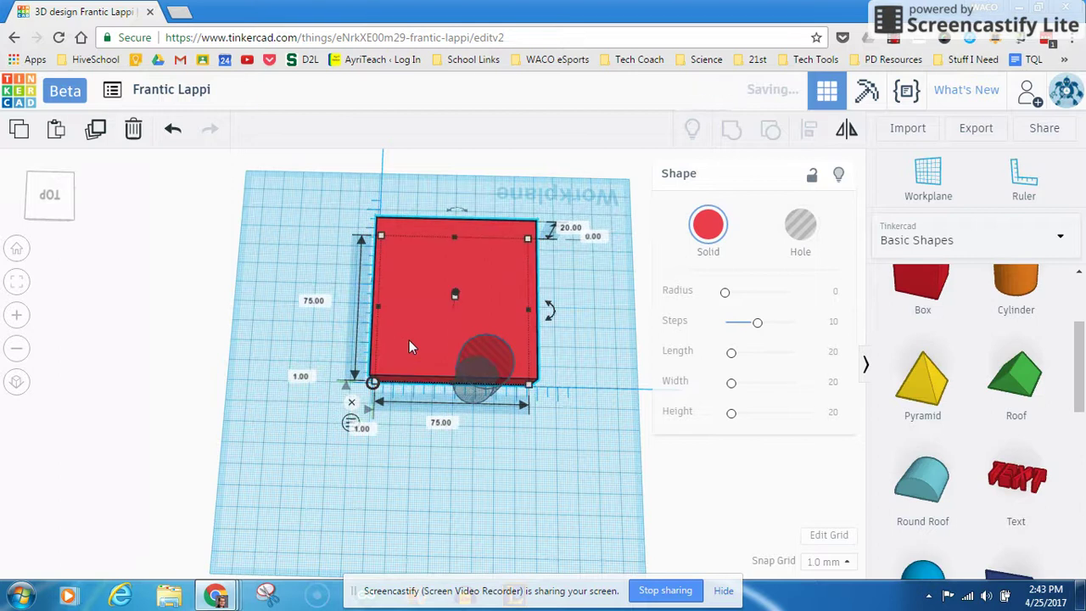
left_click(484, 319)
left_click_drag(484, 319, 468, 290)
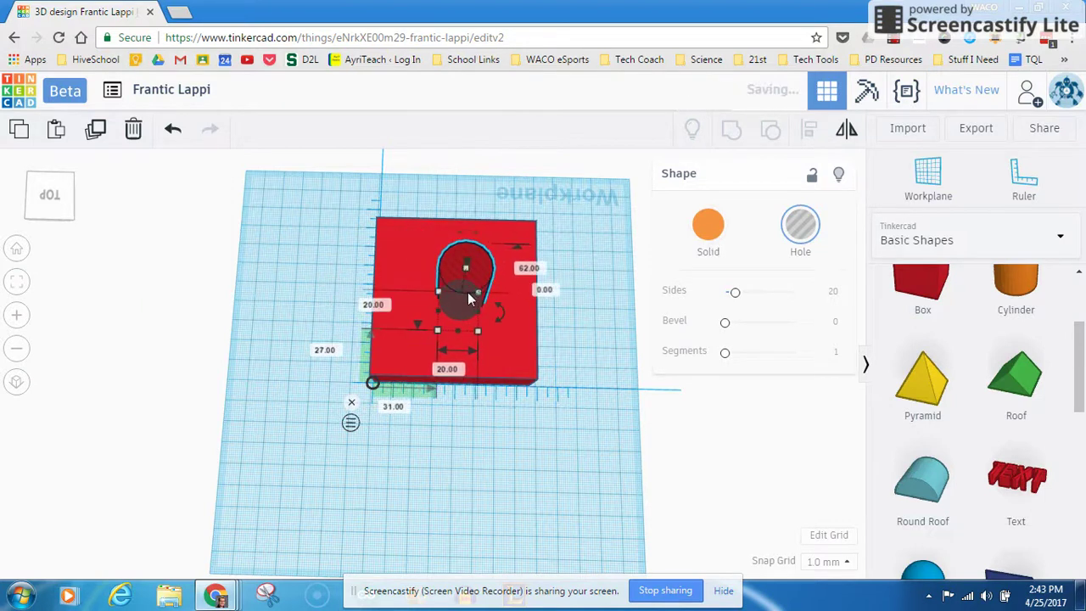
left_click(607, 253)
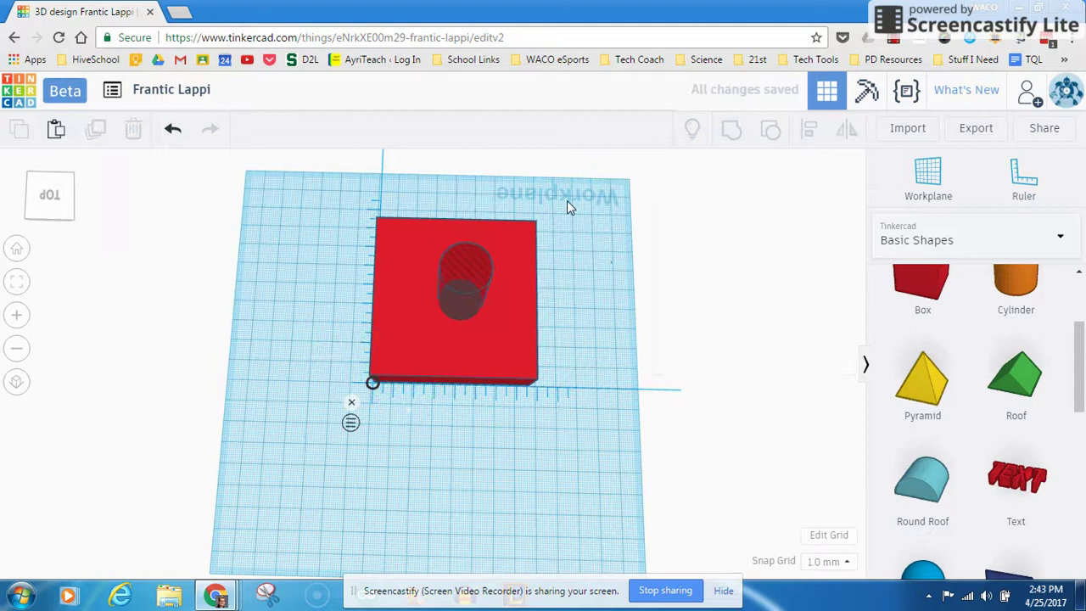
left_click_drag(583, 206, 435, 470)
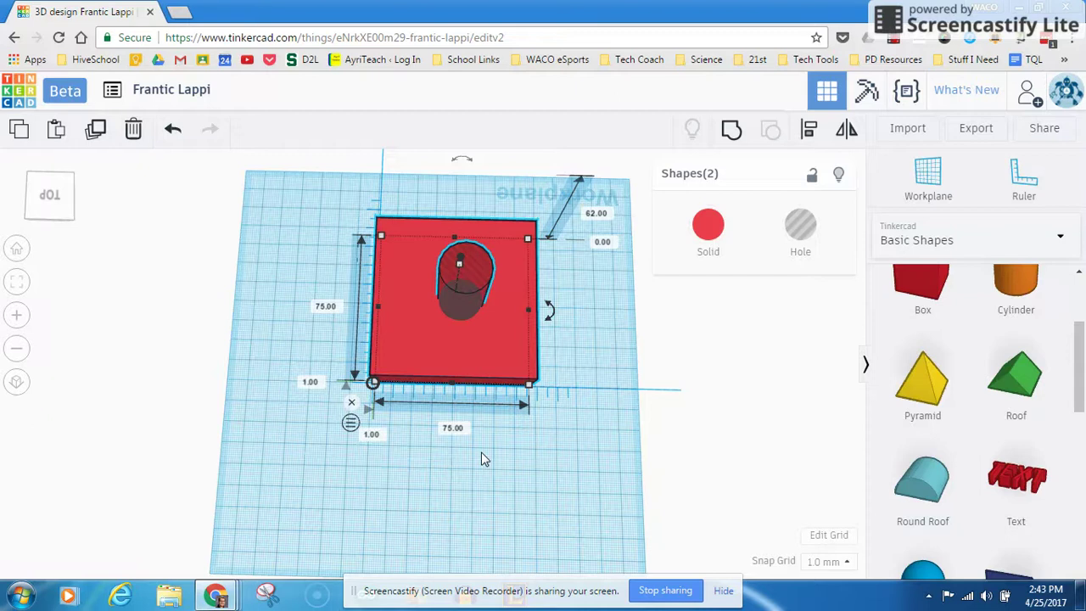
Step: Align the hole to the box's centre left-to-right and front-to-back, then group them
left_click(808, 136)
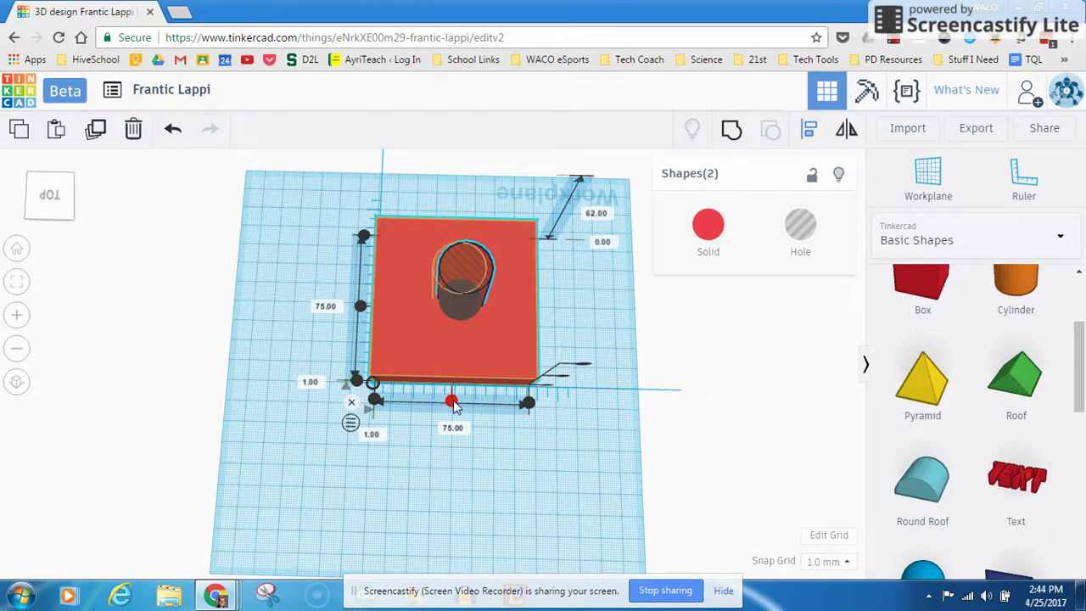
left_click(452, 403)
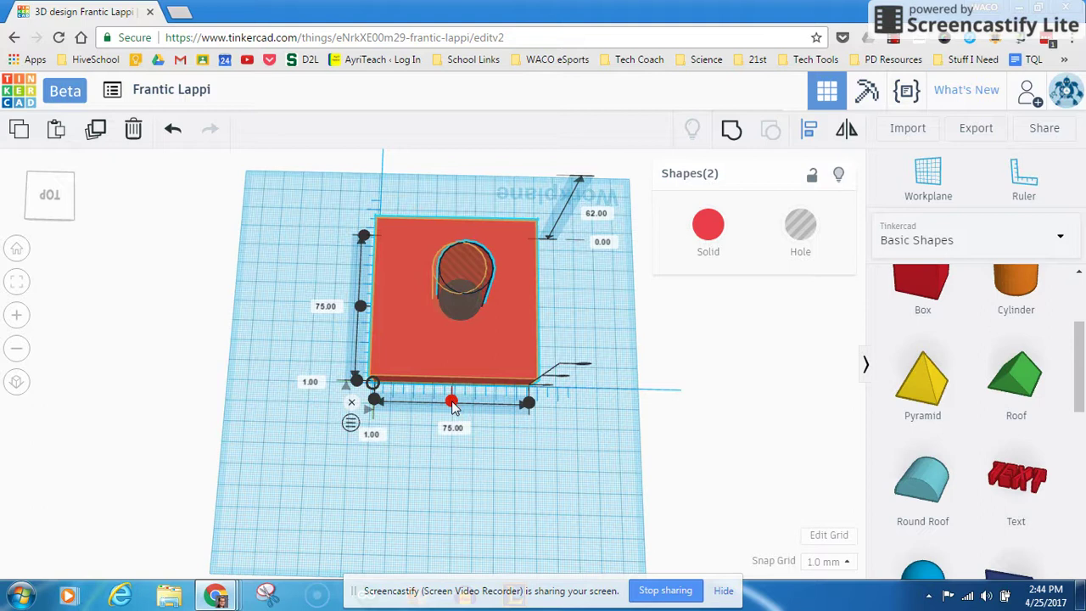
left_click(360, 305)
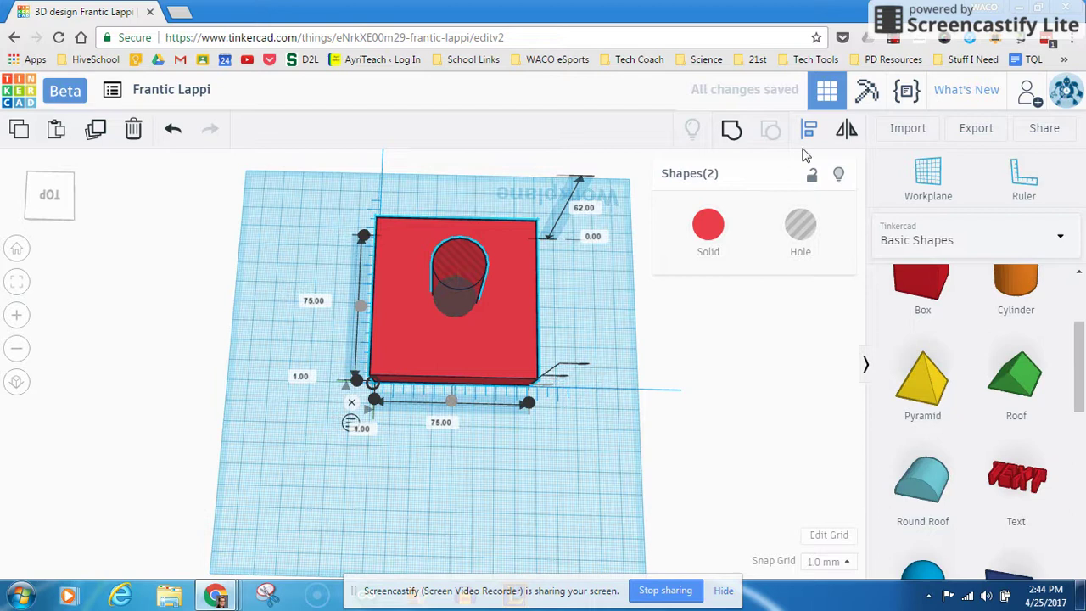
left_click(731, 129)
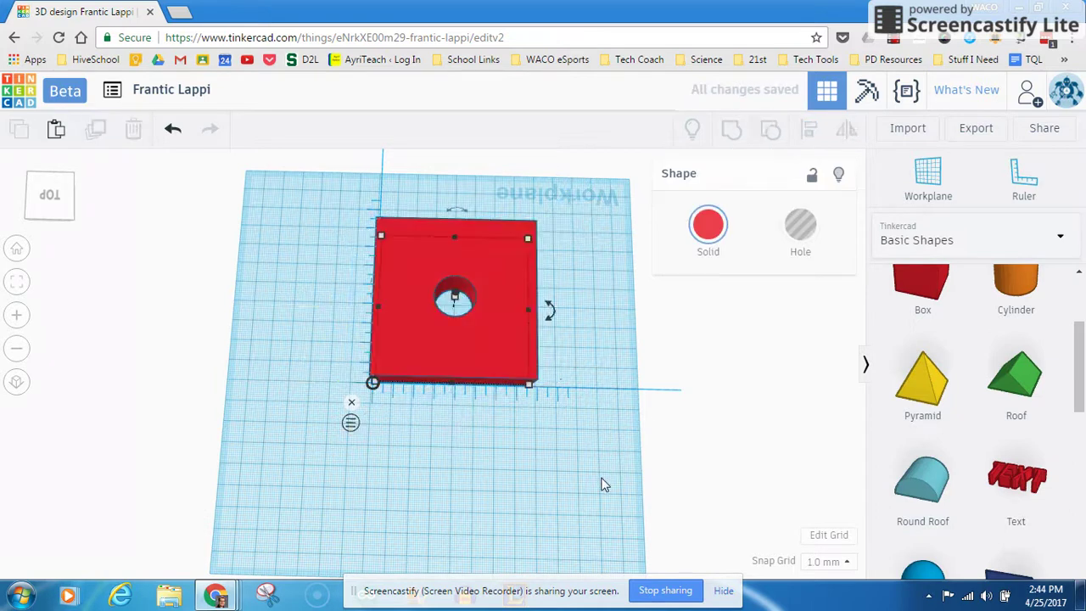
right_click_drag(581, 288, 580, 467)
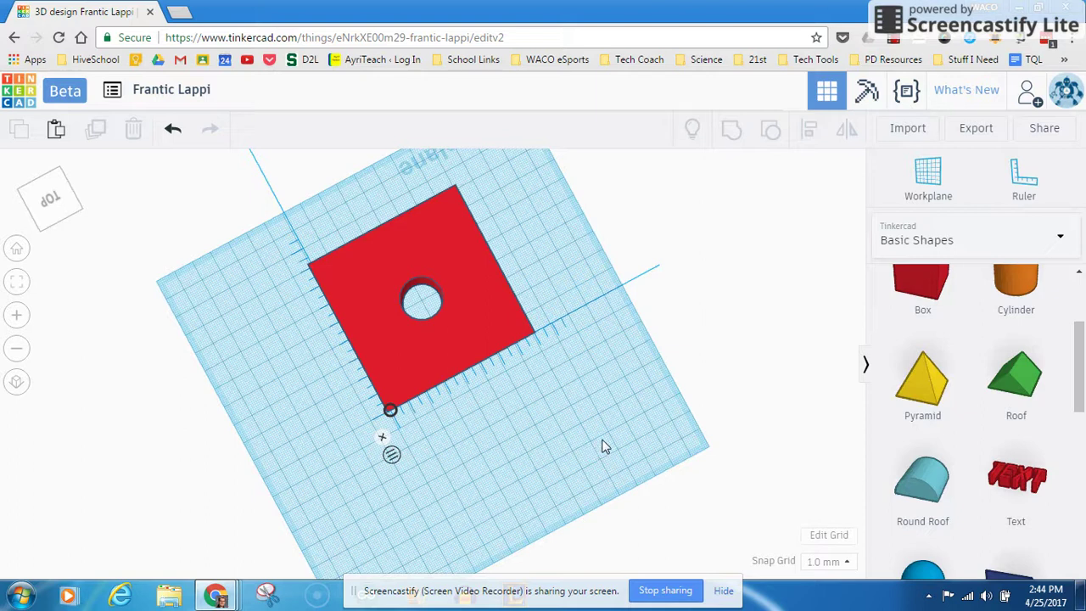
right_click_drag(490, 484, 502, 447)
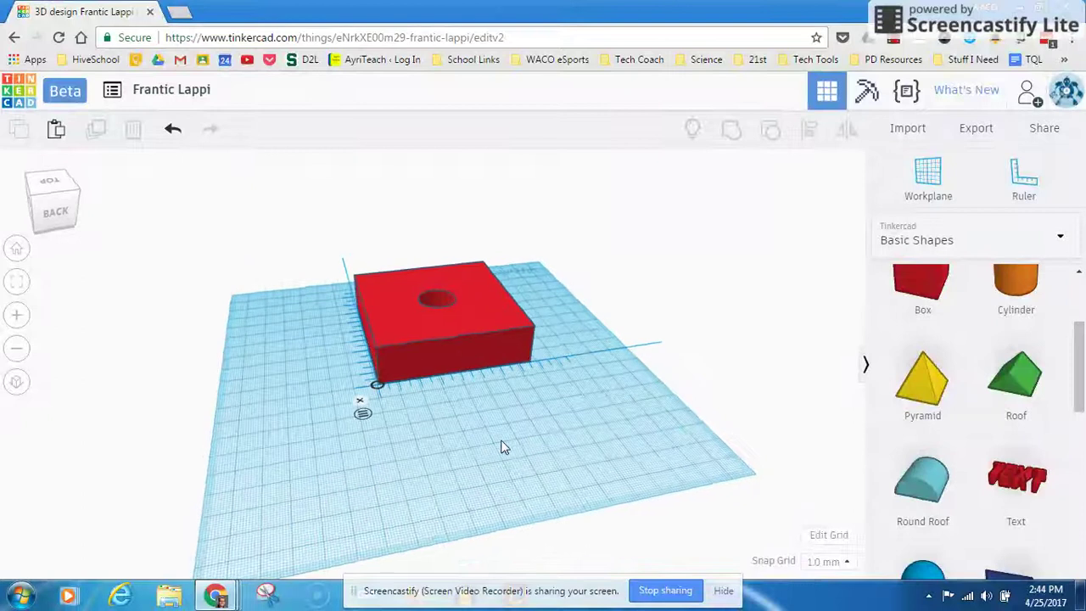